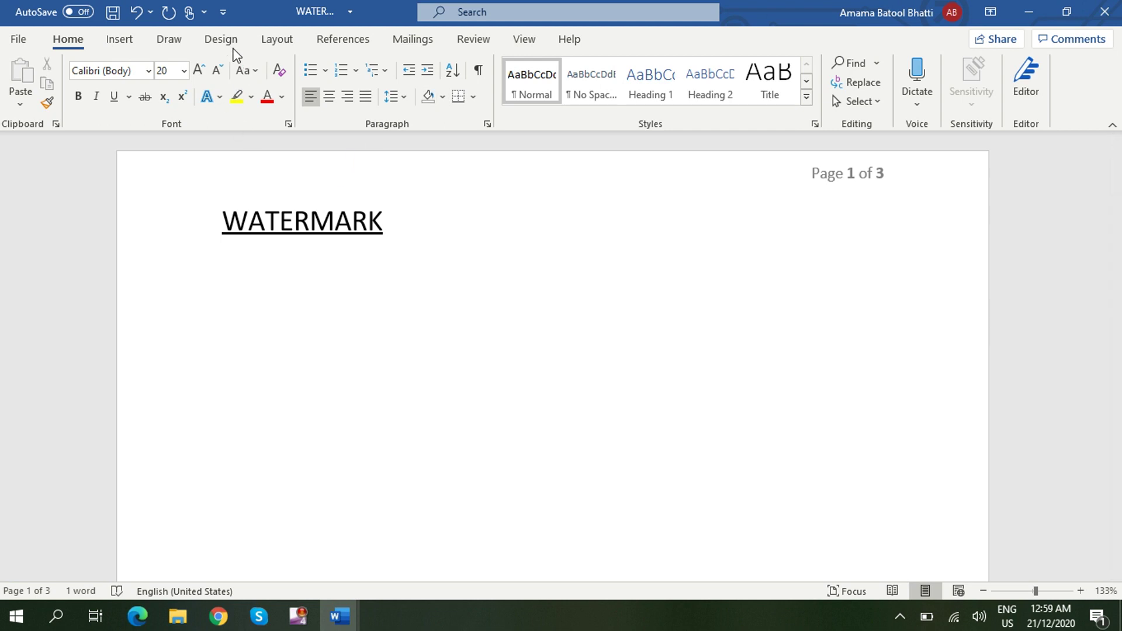
# Open the Watermark gallery from the Design tab's Page Background group
pyautogui.click(223, 41)
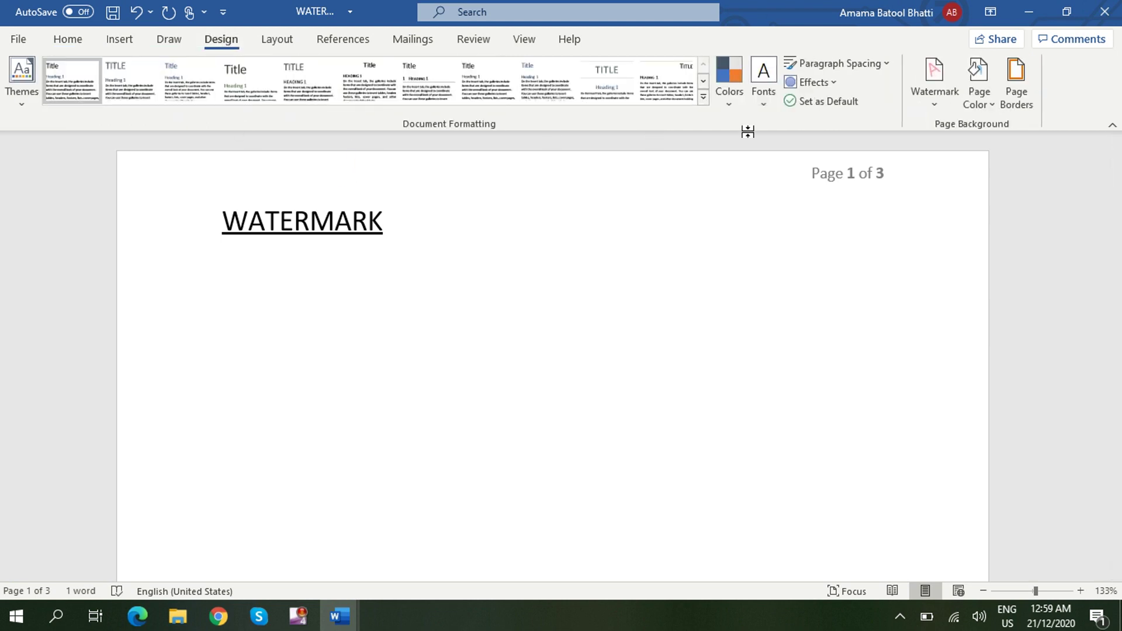
pyautogui.click(927, 94)
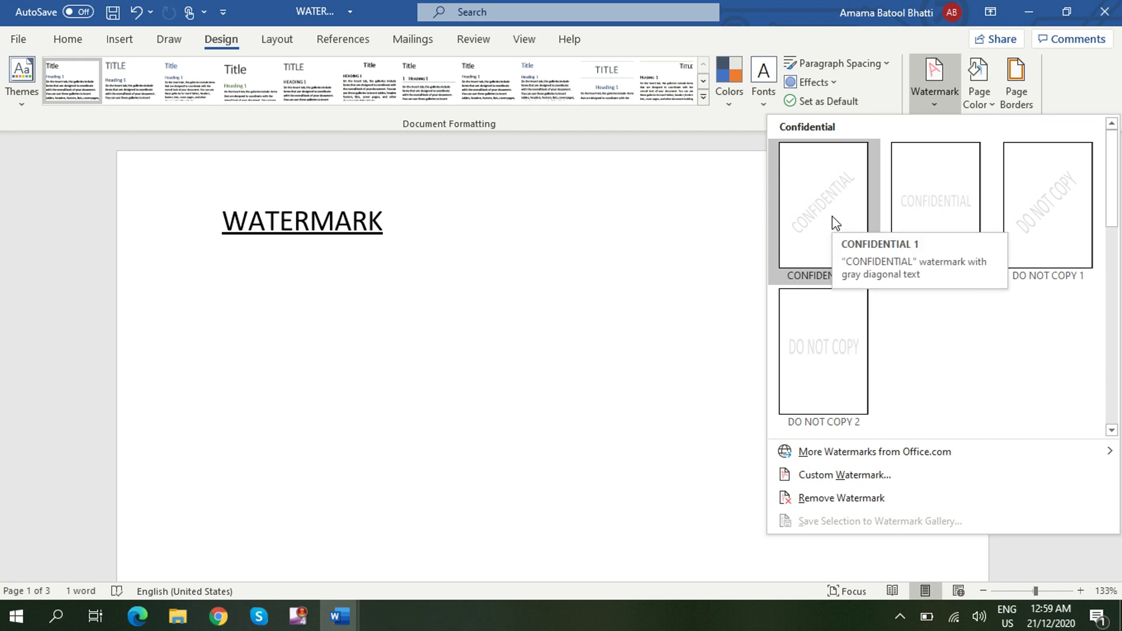
# Apply the CONFIDENTIAL 1 preset watermark and scroll through all three pages to check it
pyautogui.click(823, 200)
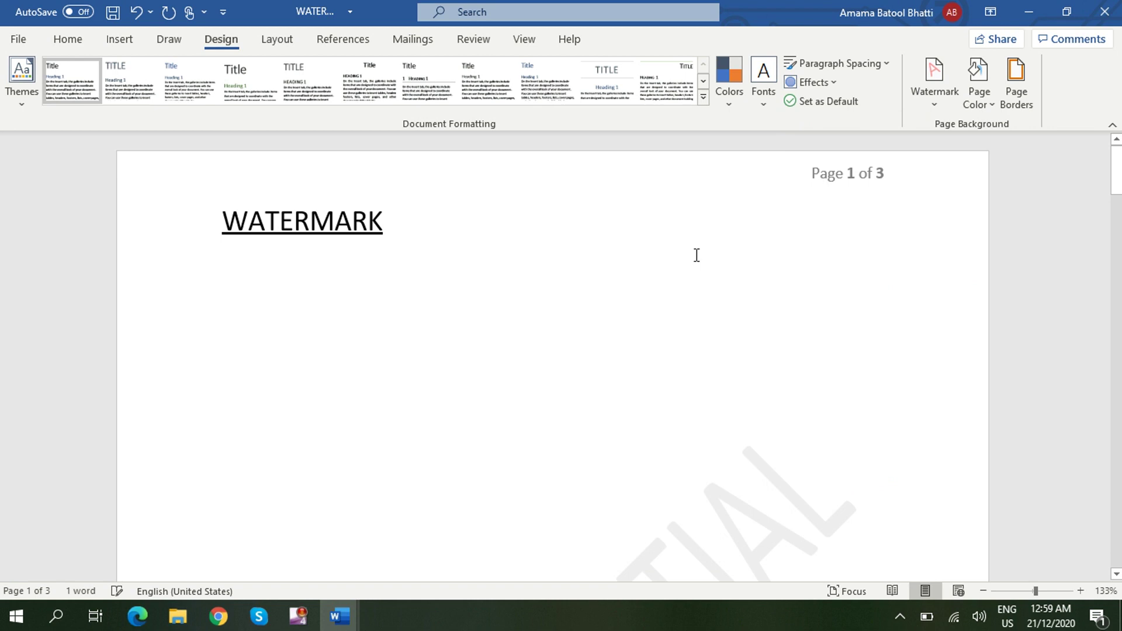
pyautogui.moveTo(1116, 169); pyautogui.dragTo(1117, 228)
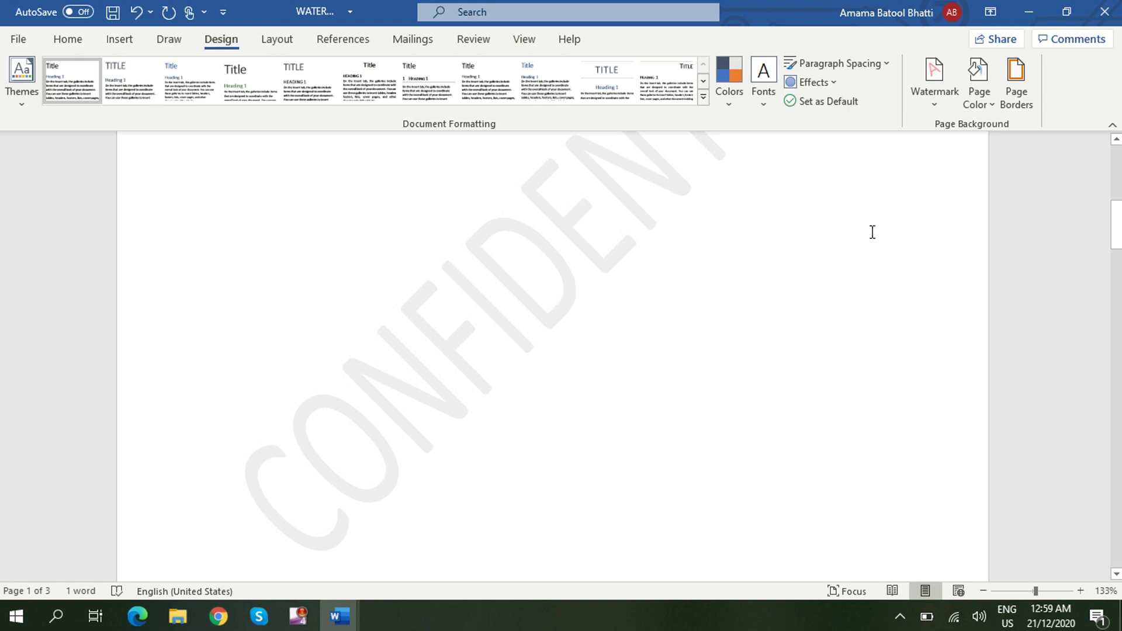
pyautogui.moveTo(1116, 220); pyautogui.dragTo(1116, 350)
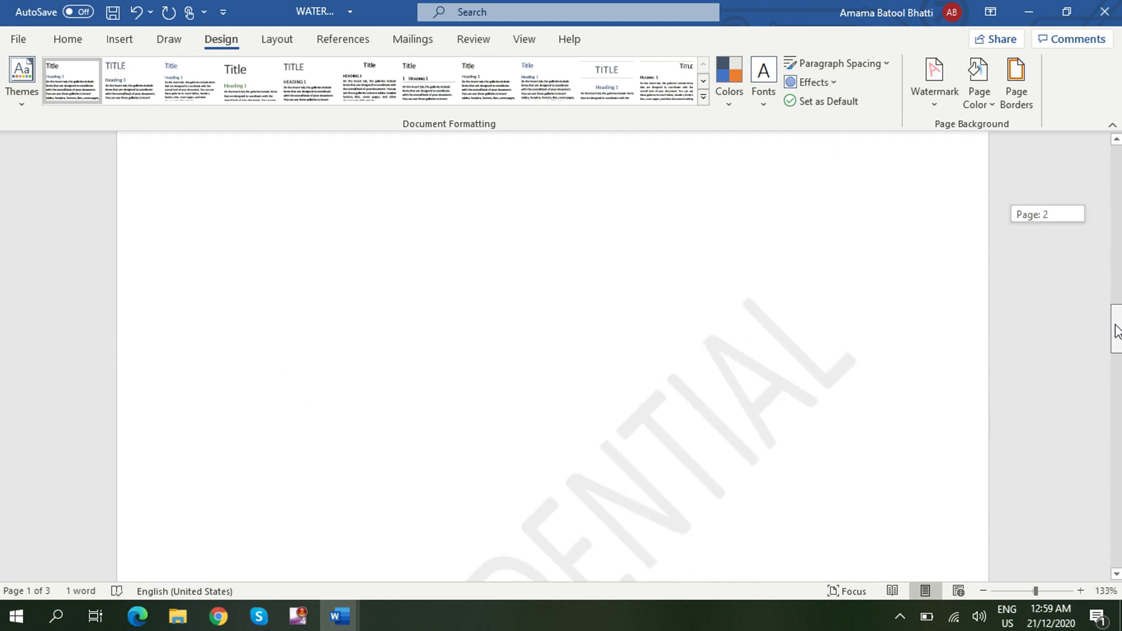
pyautogui.moveTo(1117, 350)
pyautogui.mouseDown()
pyautogui.moveTo(1094, 499)
pyautogui.moveTo(1116, 403)
pyautogui.moveTo(1108, 186)
pyautogui.moveTo(1109, 200)
pyautogui.mouseUp()
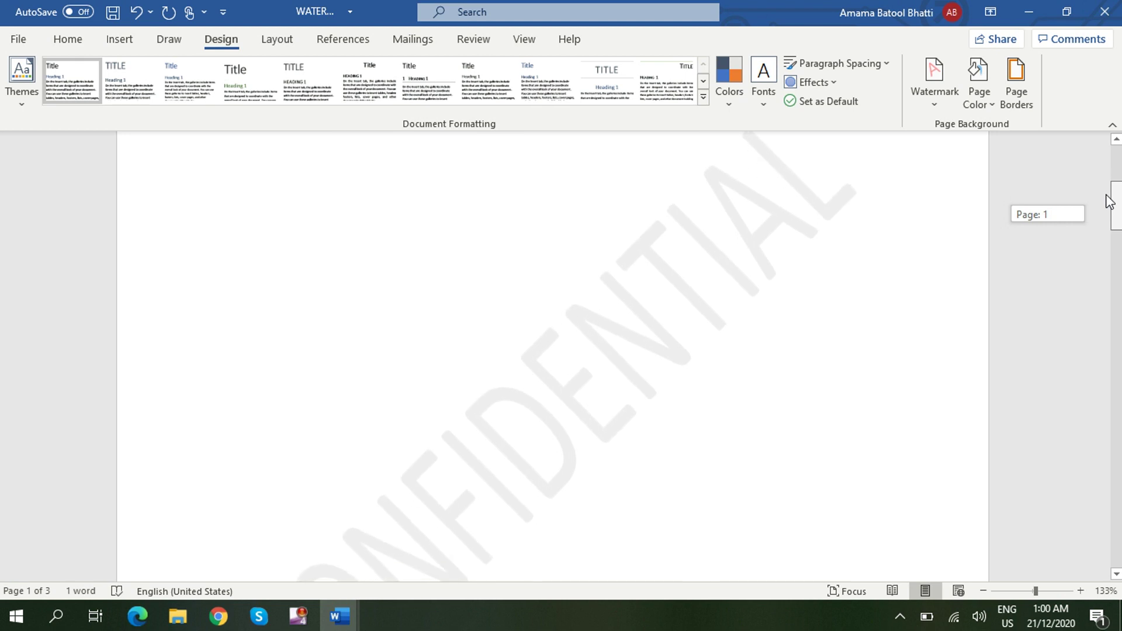
pyautogui.moveTo(1109, 200)
pyautogui.mouseDown()
pyautogui.moveTo(1111, 214)
pyautogui.moveTo(1110, 164)
pyautogui.mouseUp()
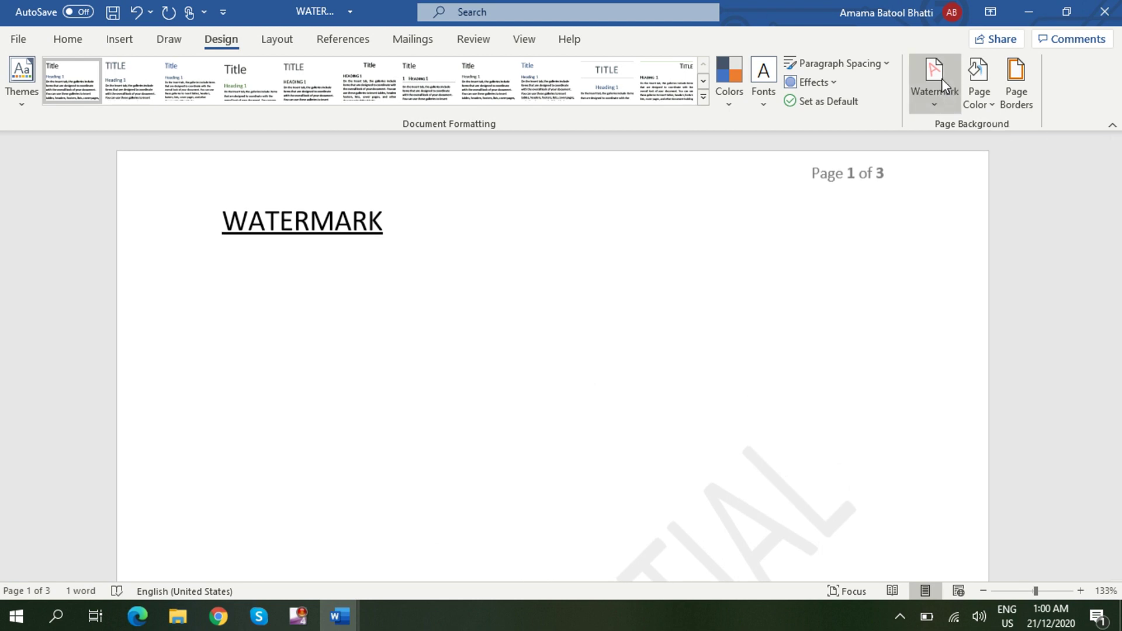
# In Custom Watermark, replace the CONFIDENTIAL text with TECH BASICS
pyautogui.click(941, 79)
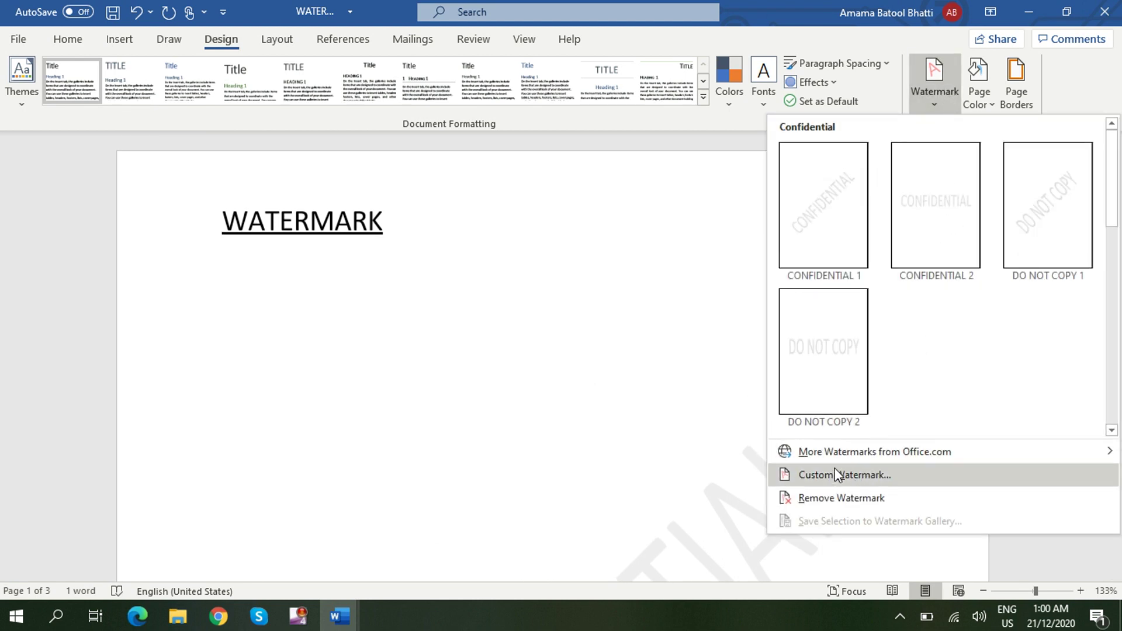
pyautogui.click(851, 473)
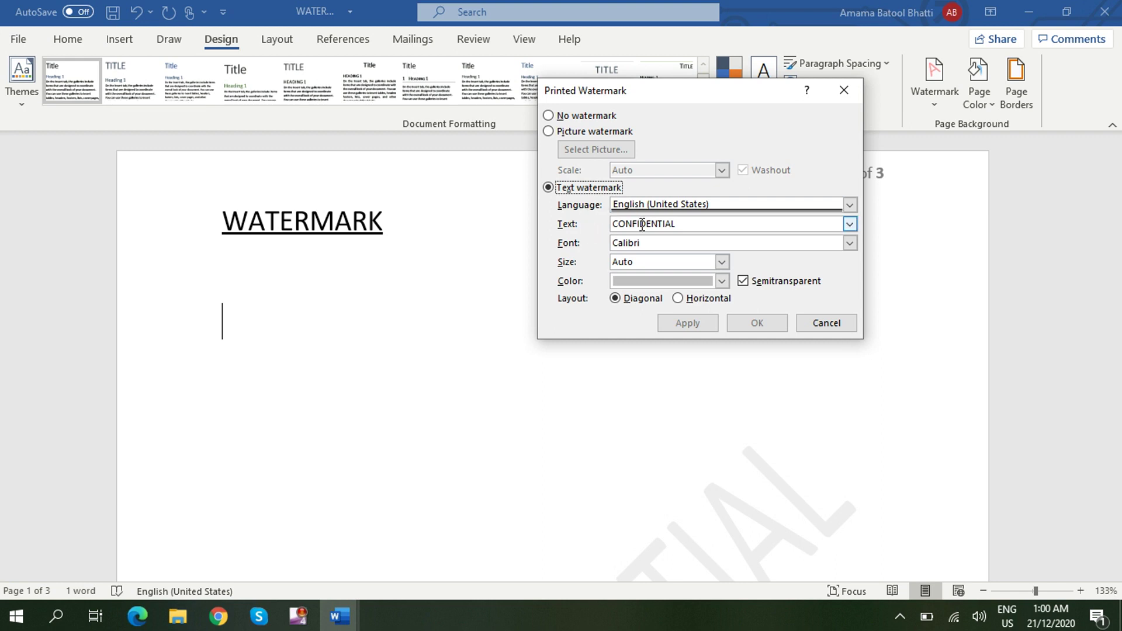
pyautogui.moveTo(676, 224); pyautogui.dragTo(608, 231)
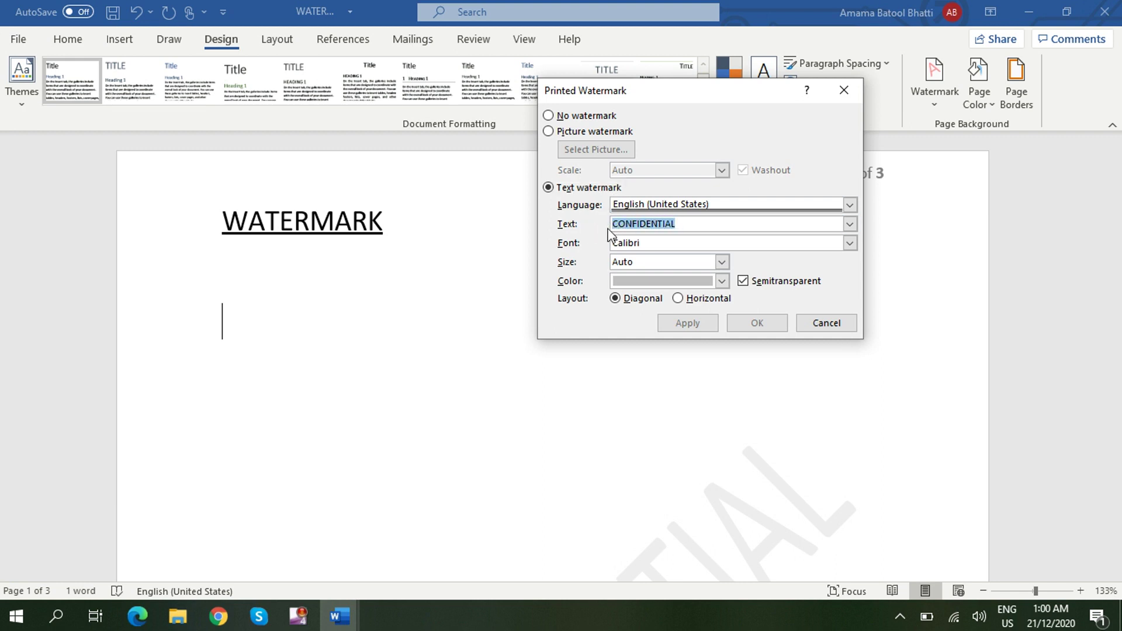
pyautogui.press('BackSpace')
pyautogui.write('TEC')
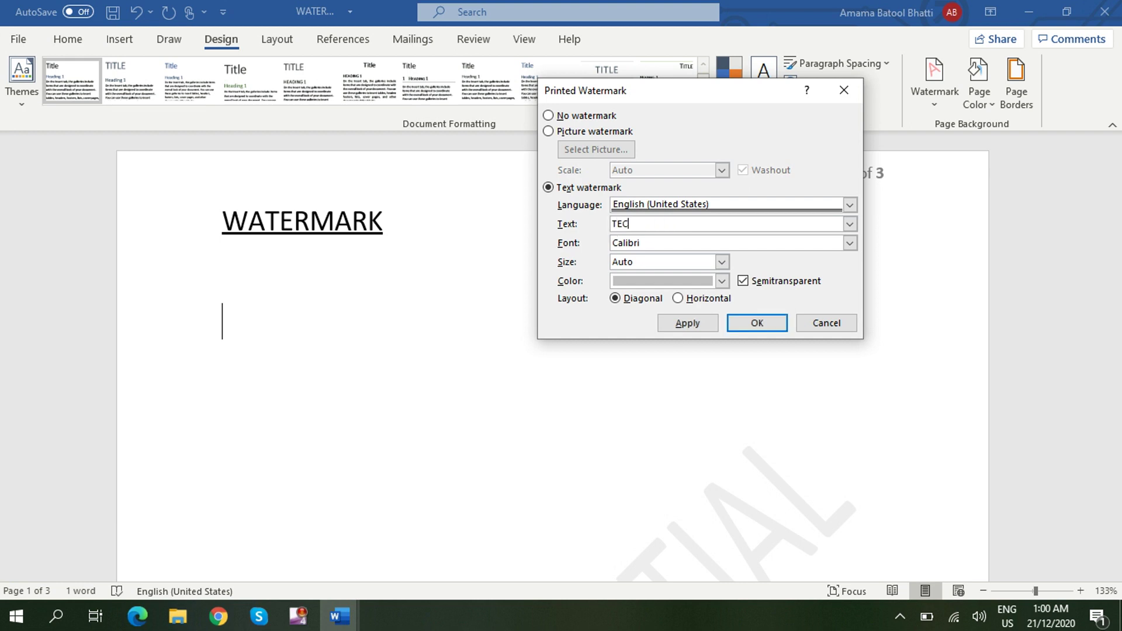
pyautogui.write('H BAAS')
pyautogui.press('BackSpace')
# Set the TECH BASICS watermark font to Algerian and its size to 60
pyautogui.click(850, 243)
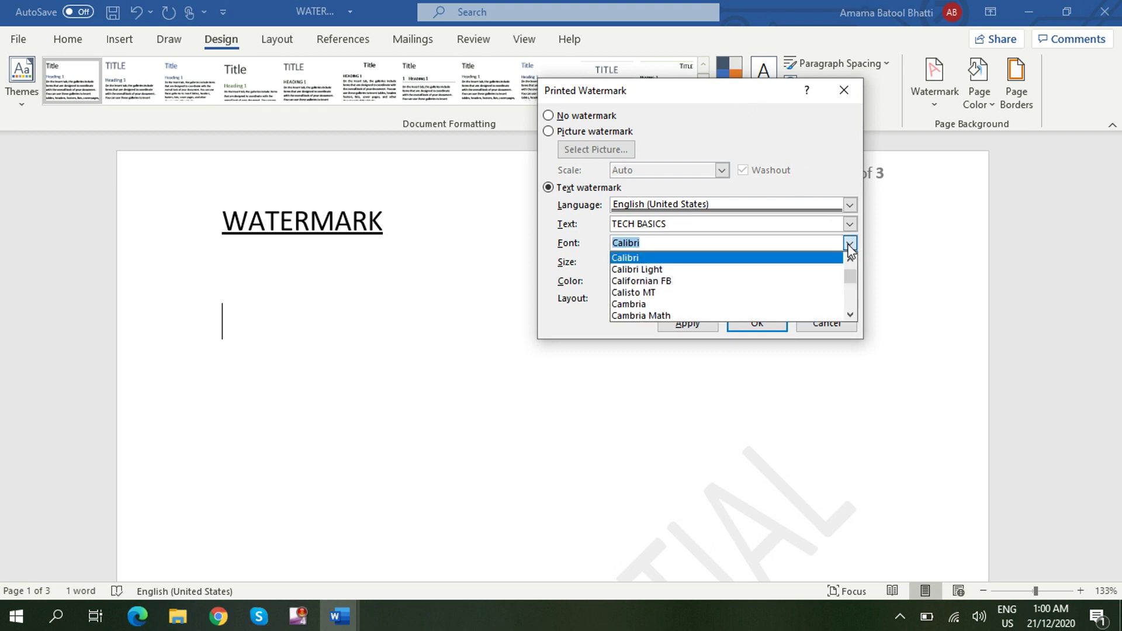
pyautogui.moveTo(850, 276); pyautogui.dragTo(851, 273)
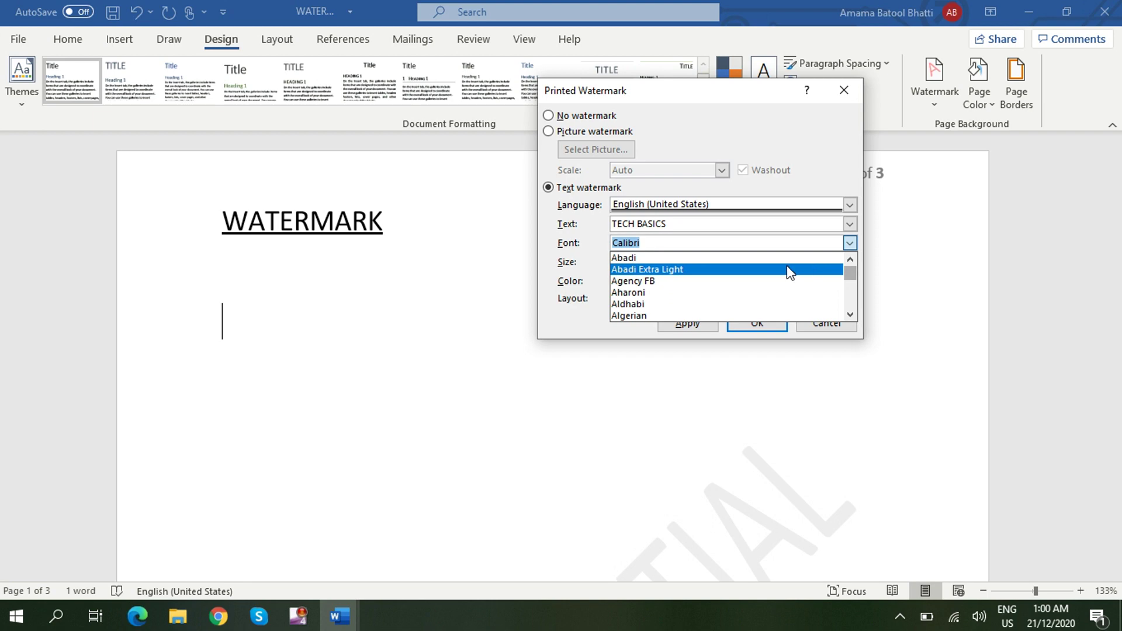
pyautogui.click(662, 315)
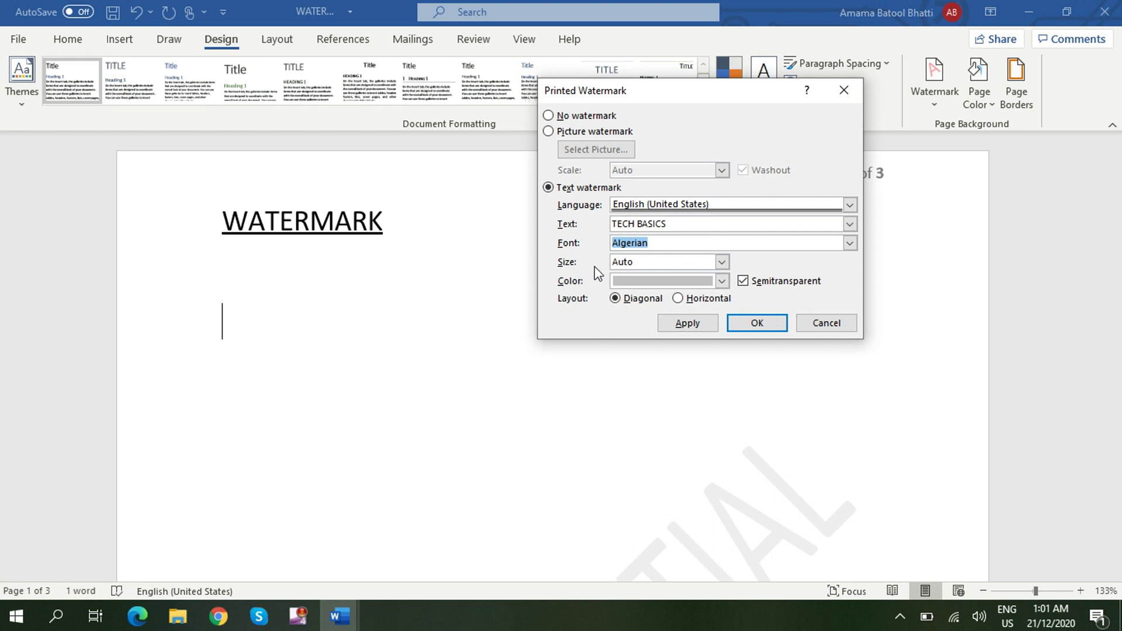
pyautogui.click(722, 263)
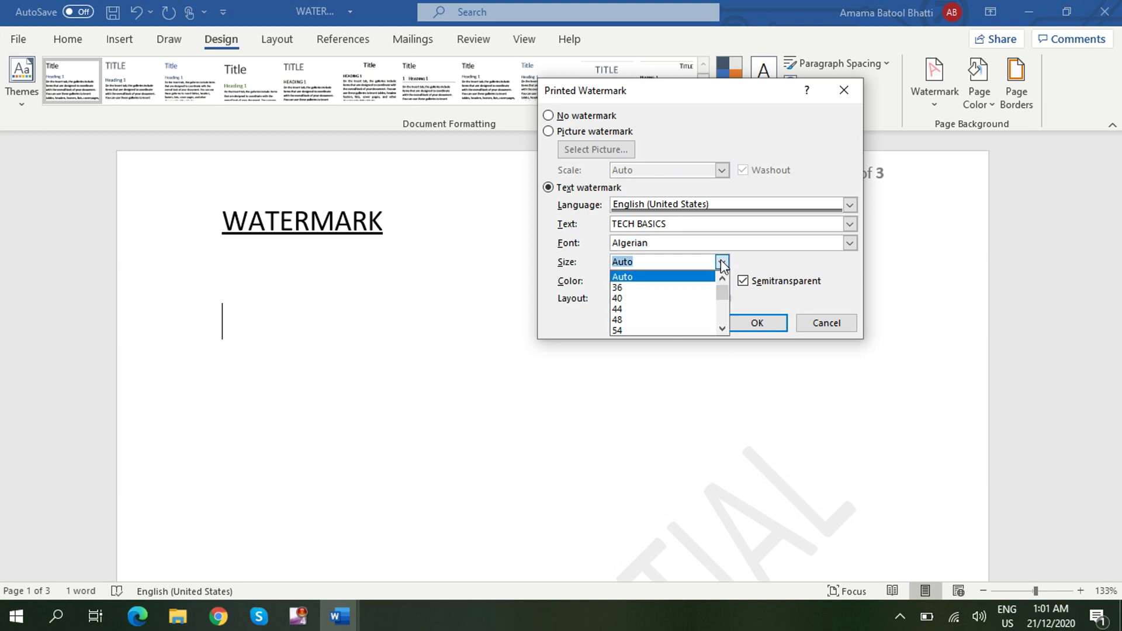
pyautogui.moveTo(725, 295); pyautogui.dragTo(724, 305)
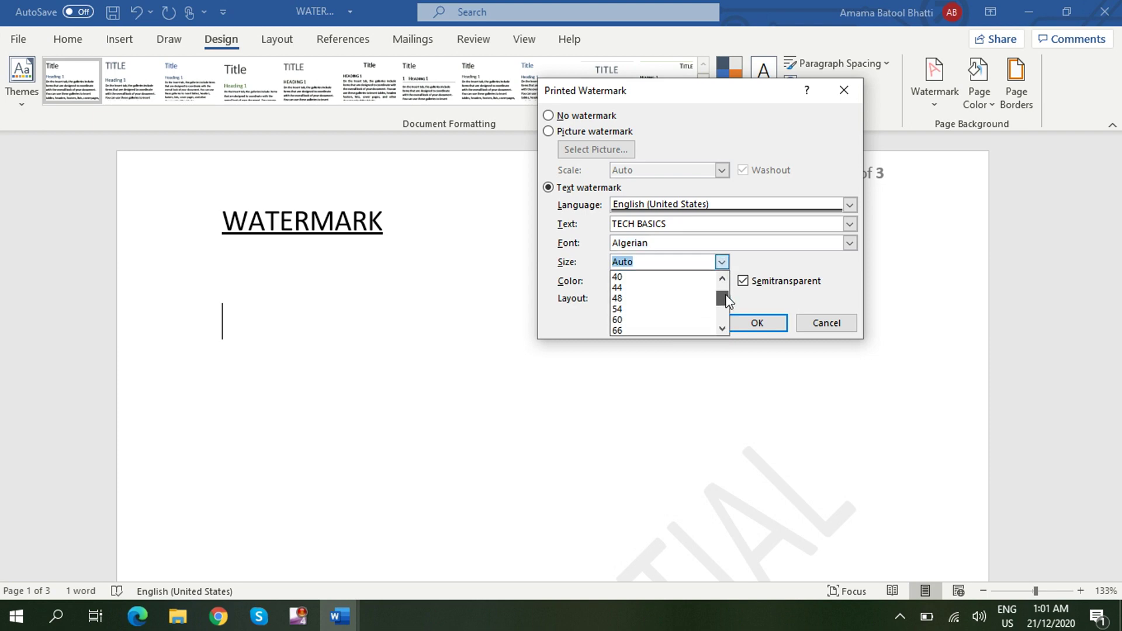
pyautogui.click(669, 316)
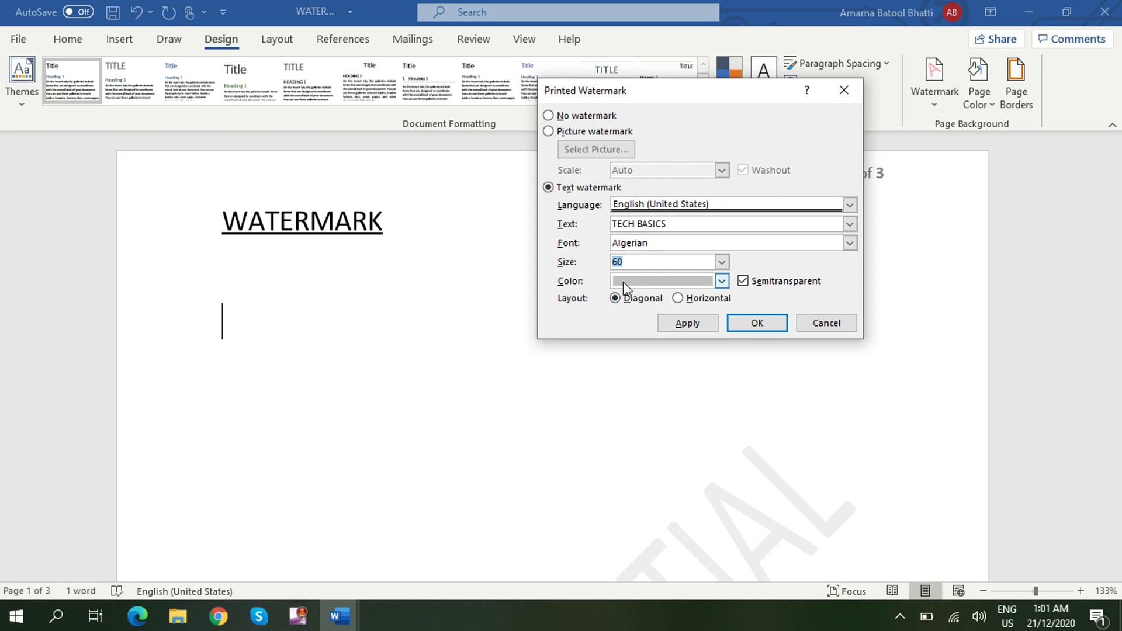
# Choose standard red as the TECH BASICS watermark colour
pyautogui.click(723, 282)
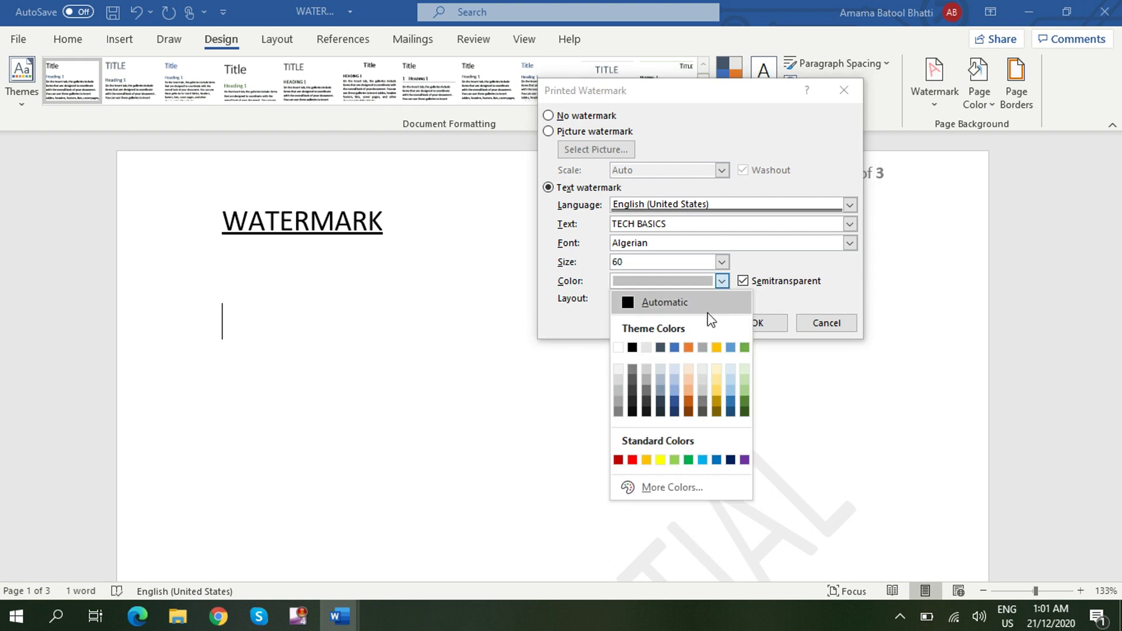
pyautogui.click(632, 460)
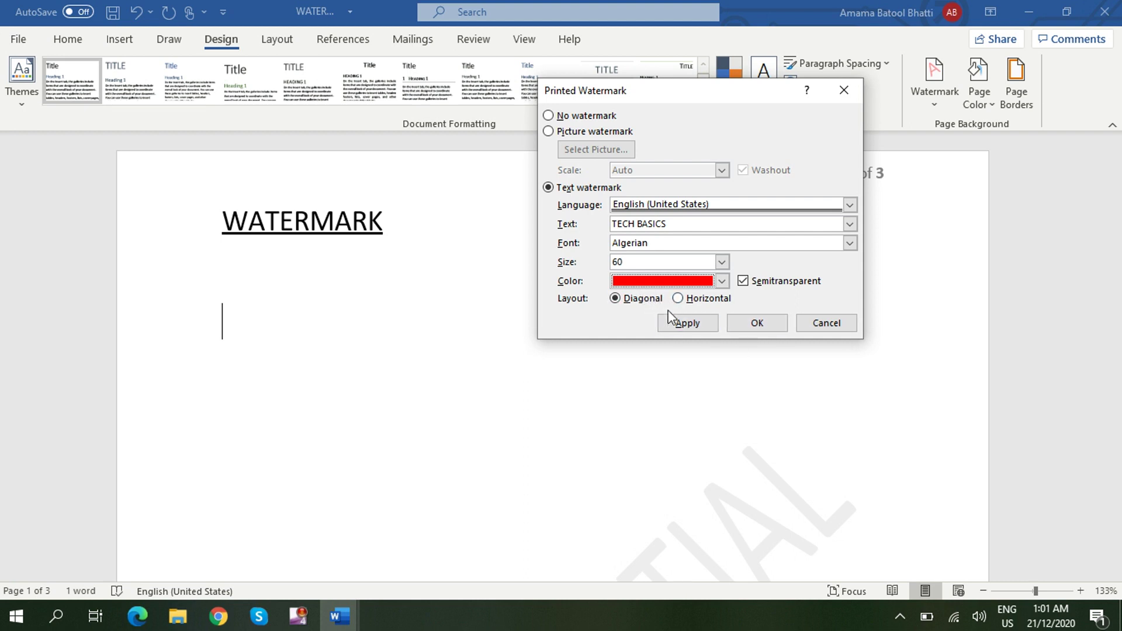
# Apply the red TECH BASICS watermark, review it across the pages, and reopen Custom Watermark
pyautogui.click(749, 324)
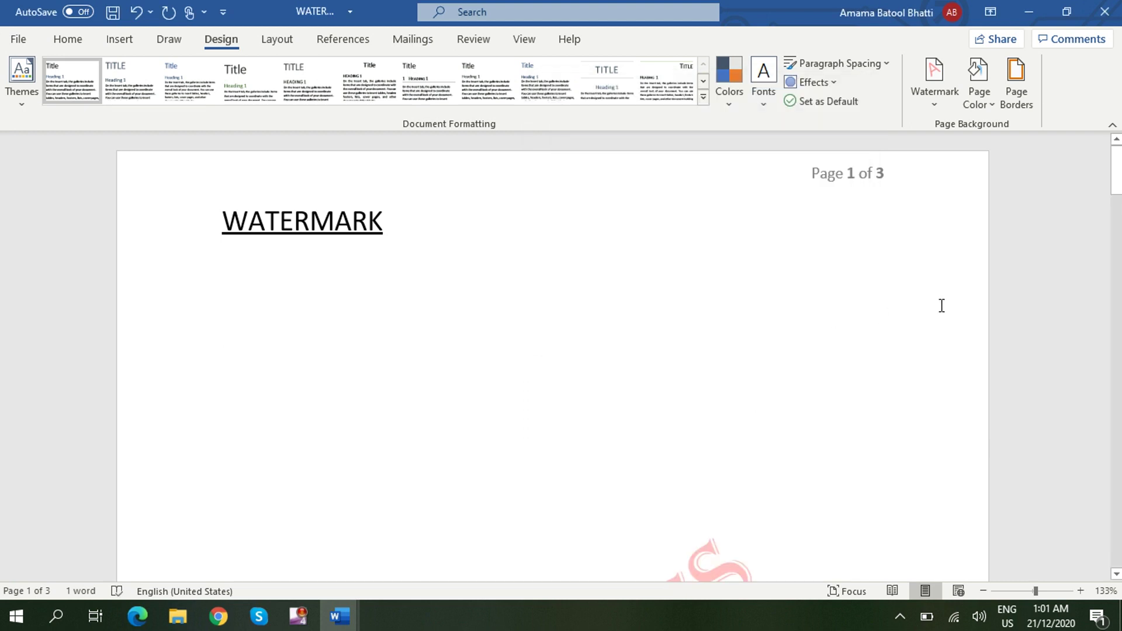
pyautogui.moveTo(1113, 176); pyautogui.dragTo(1104, 210)
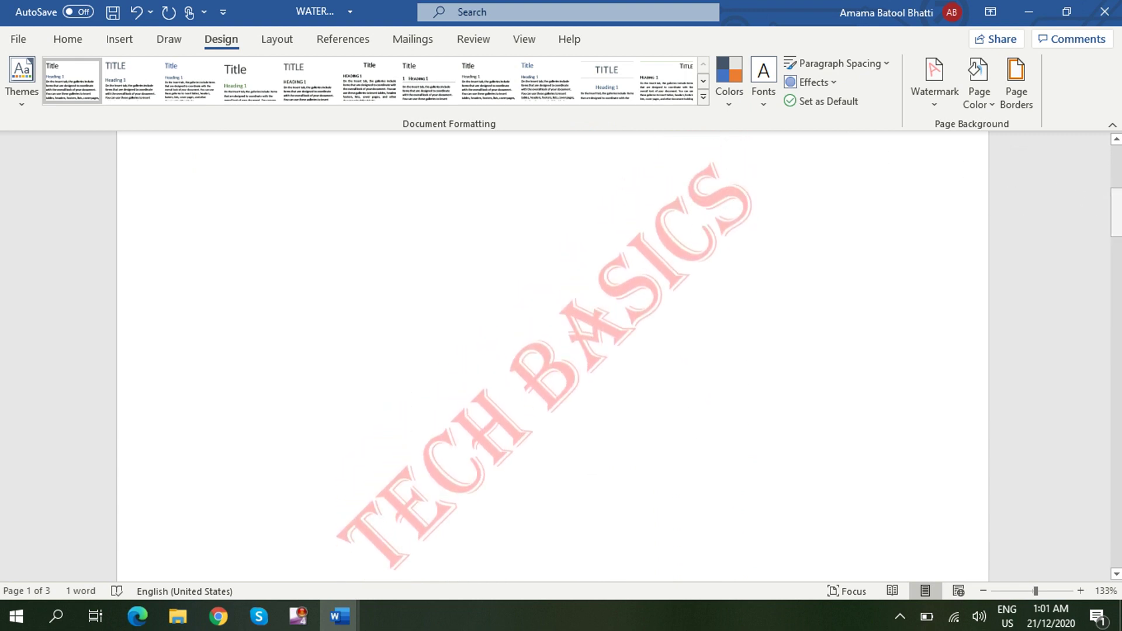
pyautogui.moveTo(1116, 205); pyautogui.dragTo(1110, 467)
pyautogui.moveTo(1109, 487)
pyautogui.mouseDown()
pyautogui.moveTo(1103, 524)
pyautogui.moveTo(1101, 506)
pyautogui.mouseUp()
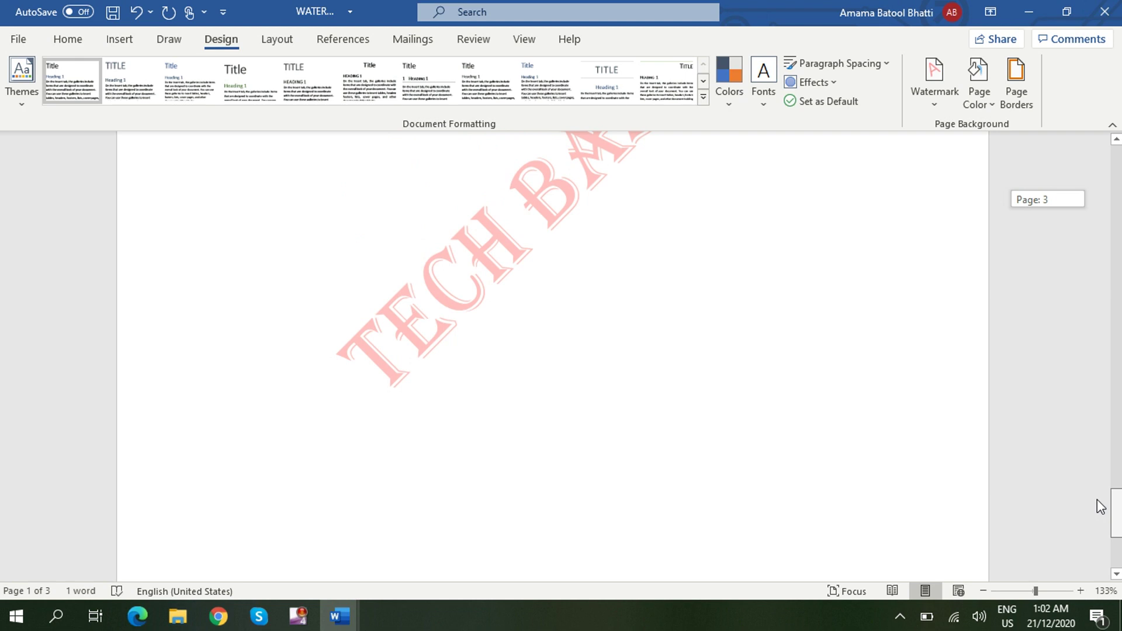
pyautogui.moveTo(1101, 506); pyautogui.dragTo(1118, 150)
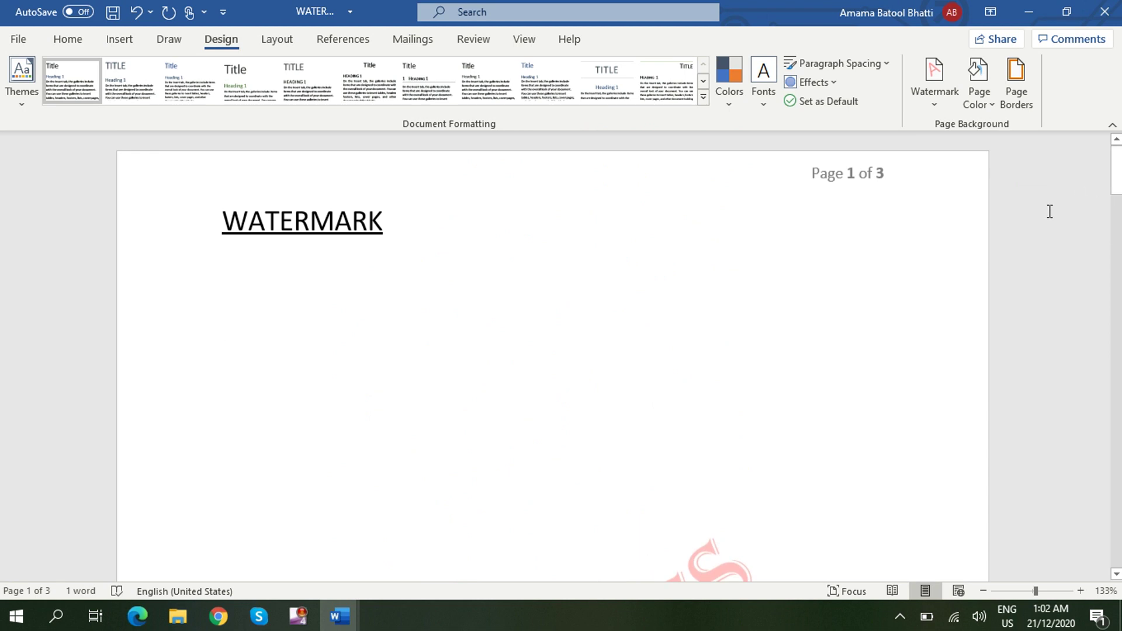
pyautogui.click(940, 90)
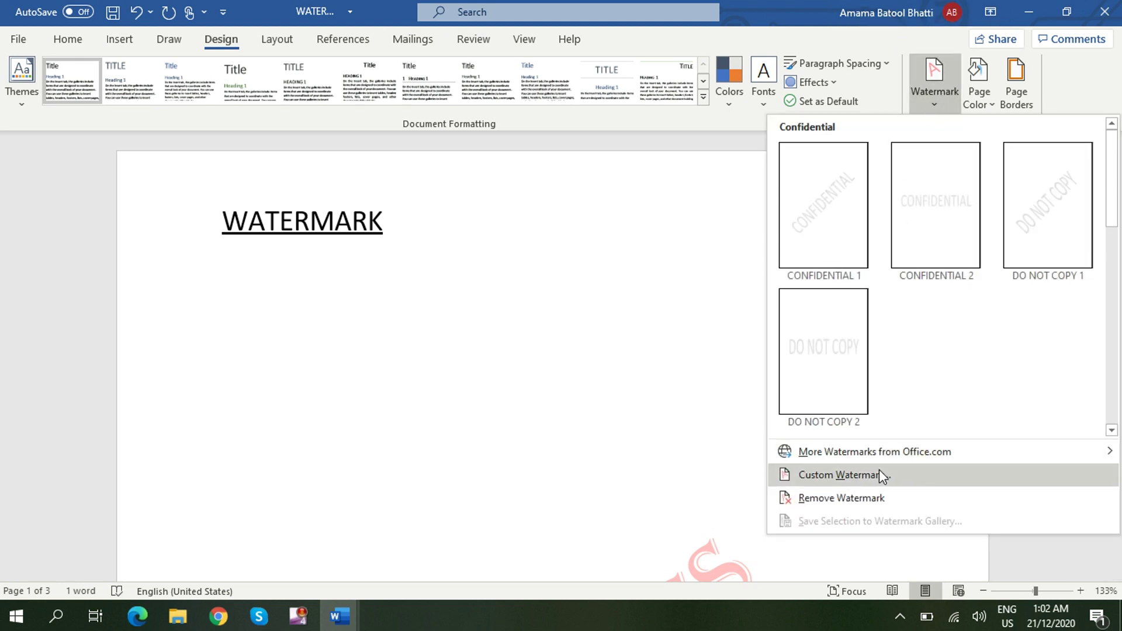
pyautogui.click(837, 477)
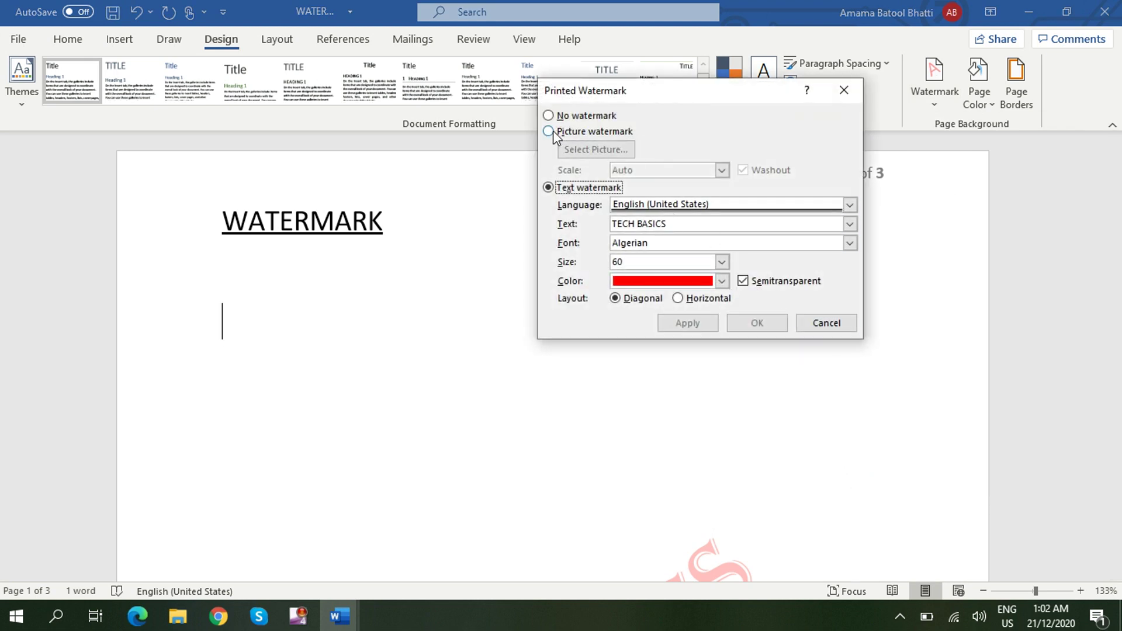
# Switch the watermark to Picture and start choosing the image from a file
pyautogui.click(596, 132)
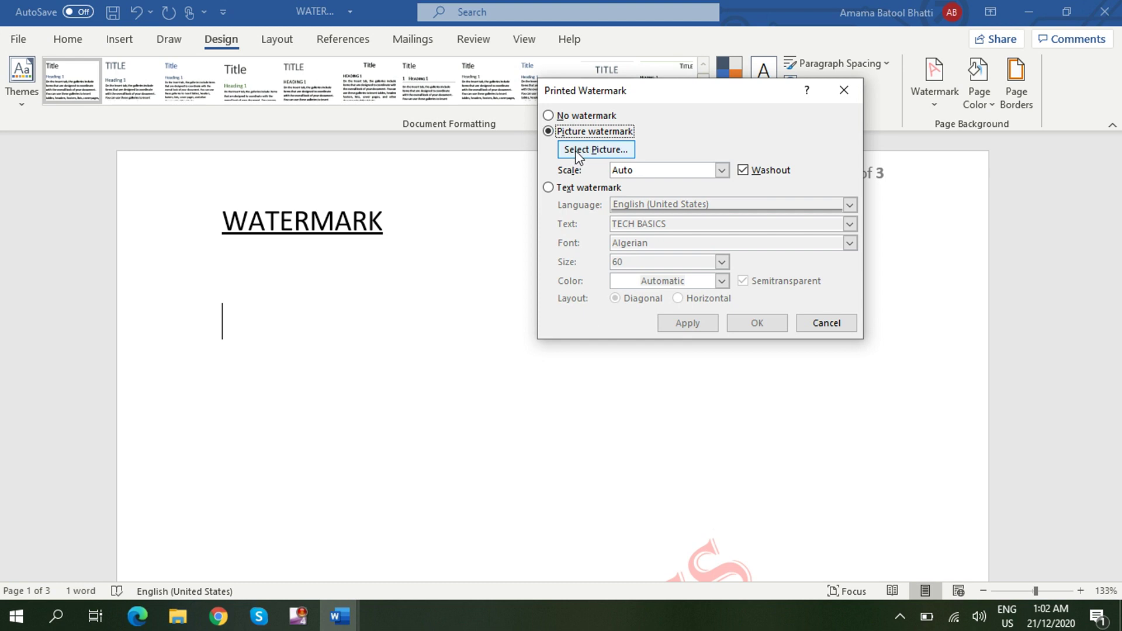
pyautogui.click(586, 151)
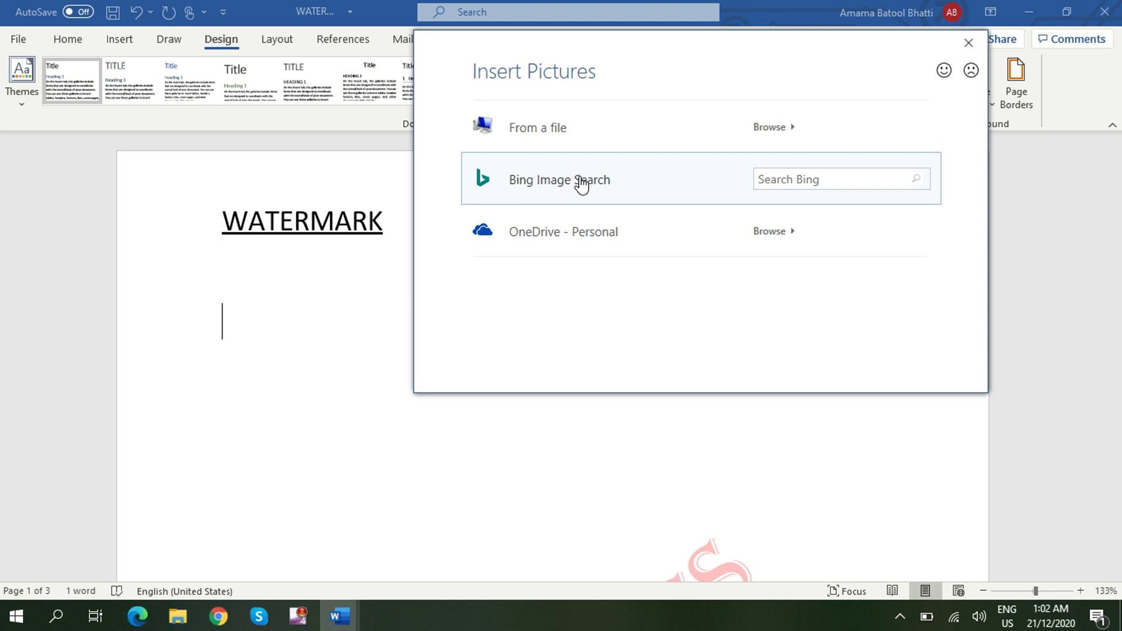
pyautogui.click(579, 132)
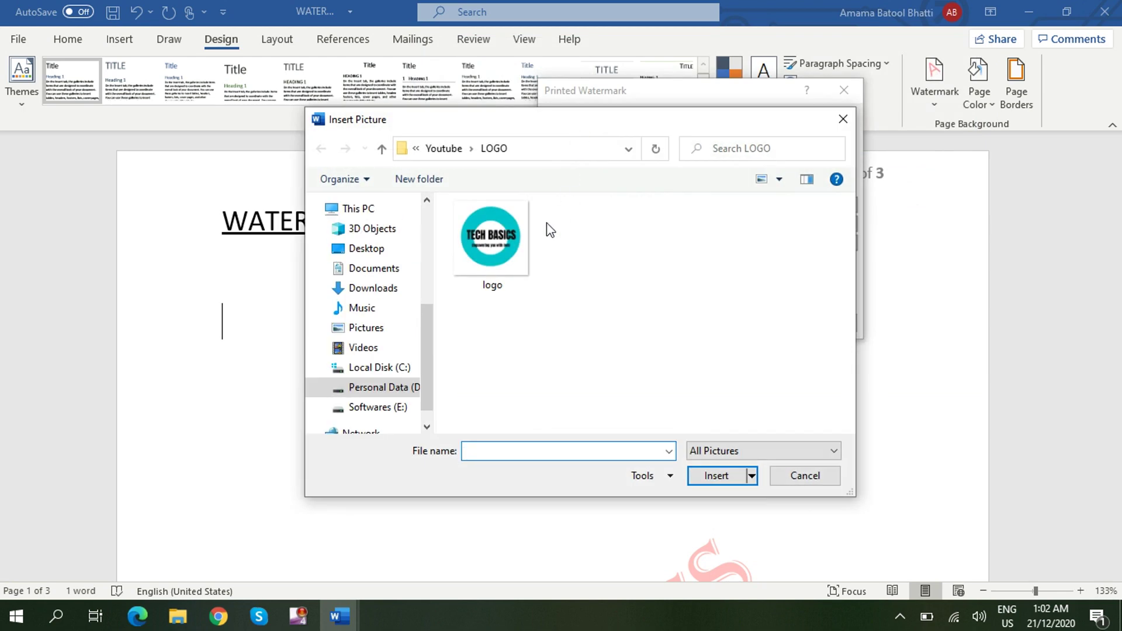
# Insert logo.png from the LOGO folder as the picture watermark
pyautogui.click(501, 233)
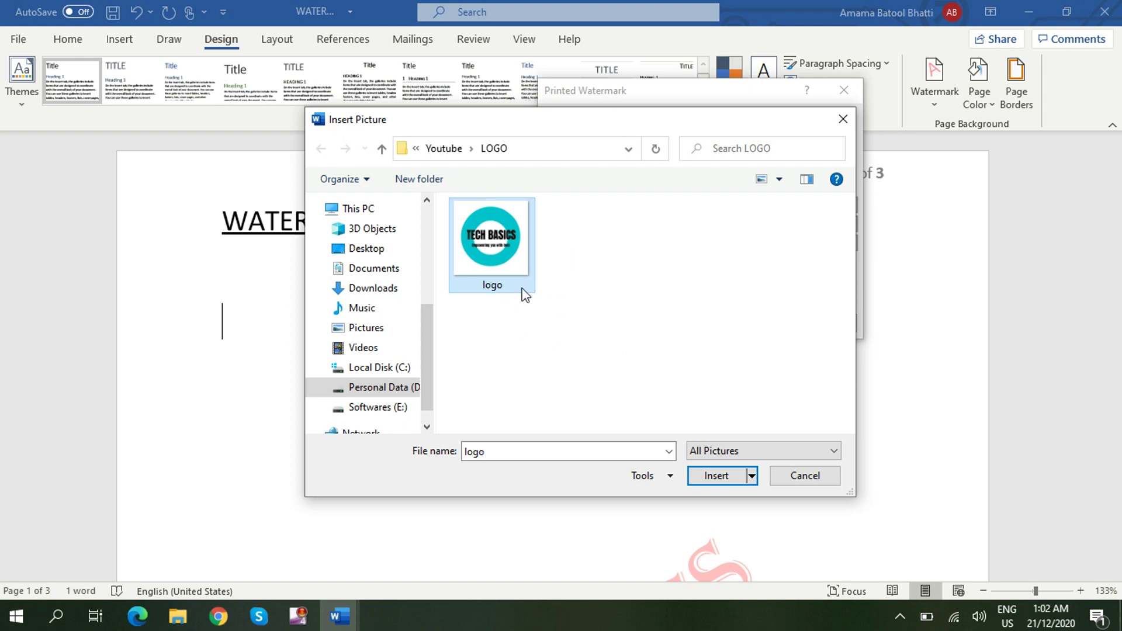
pyautogui.click(718, 476)
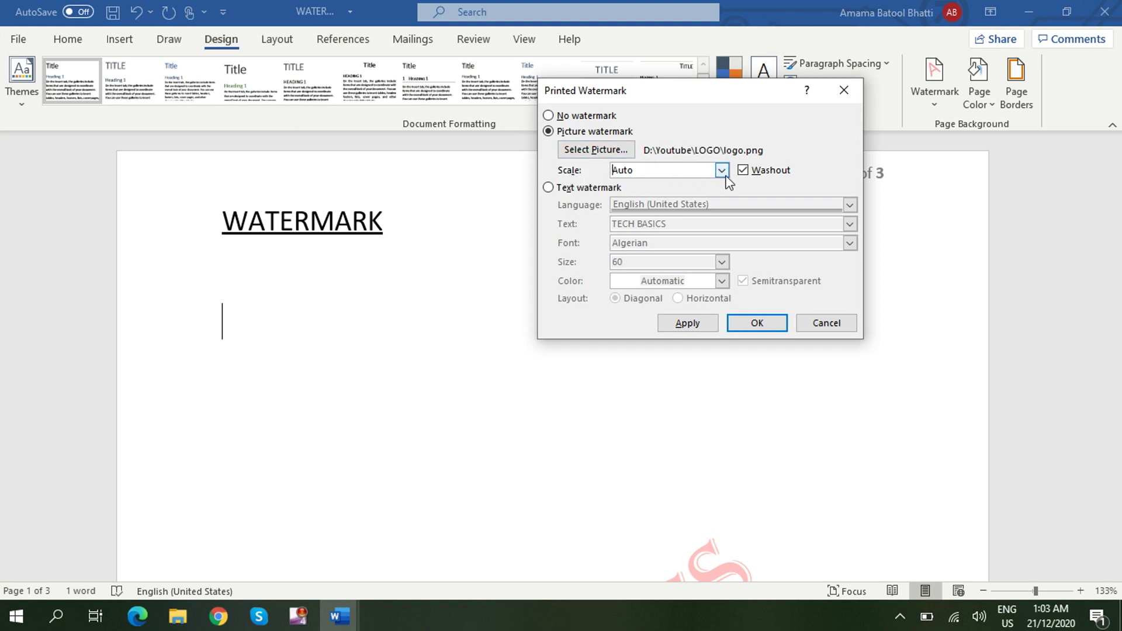
pyautogui.click(722, 170)
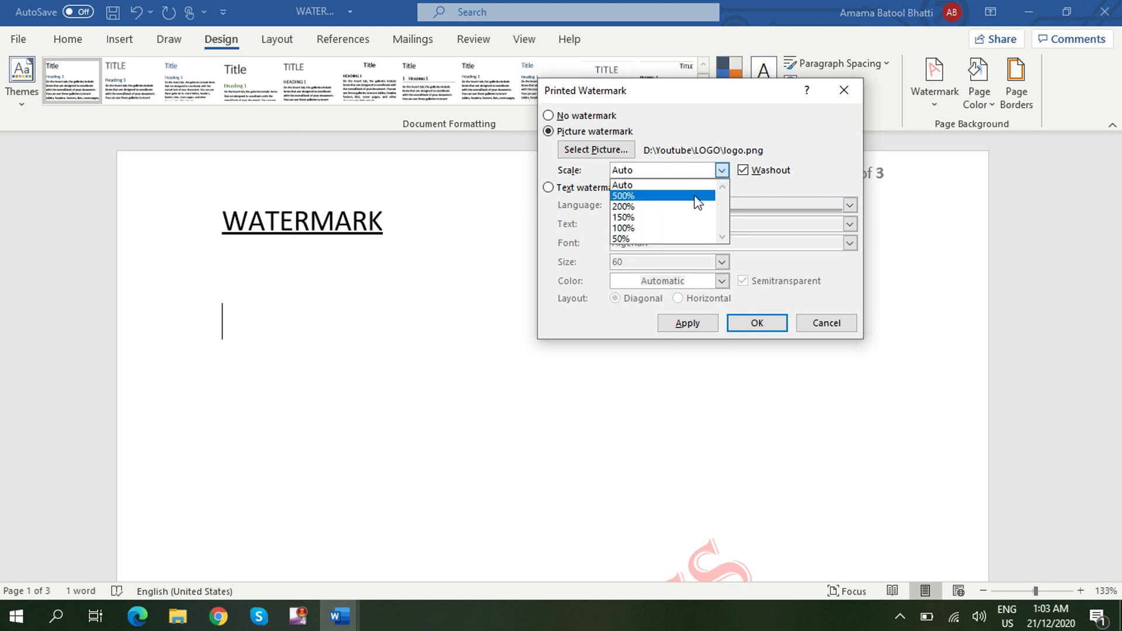
# Set the logo watermark scale to 100% with washout kept, apply it, and view the page
pyautogui.click(676, 228)
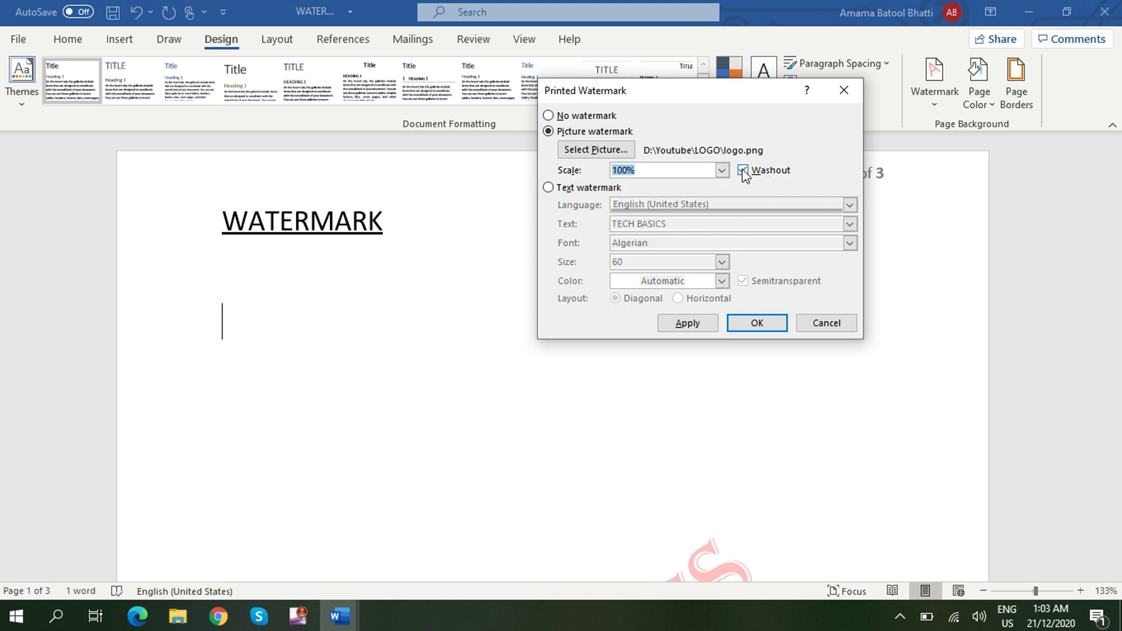
pyautogui.click(754, 323)
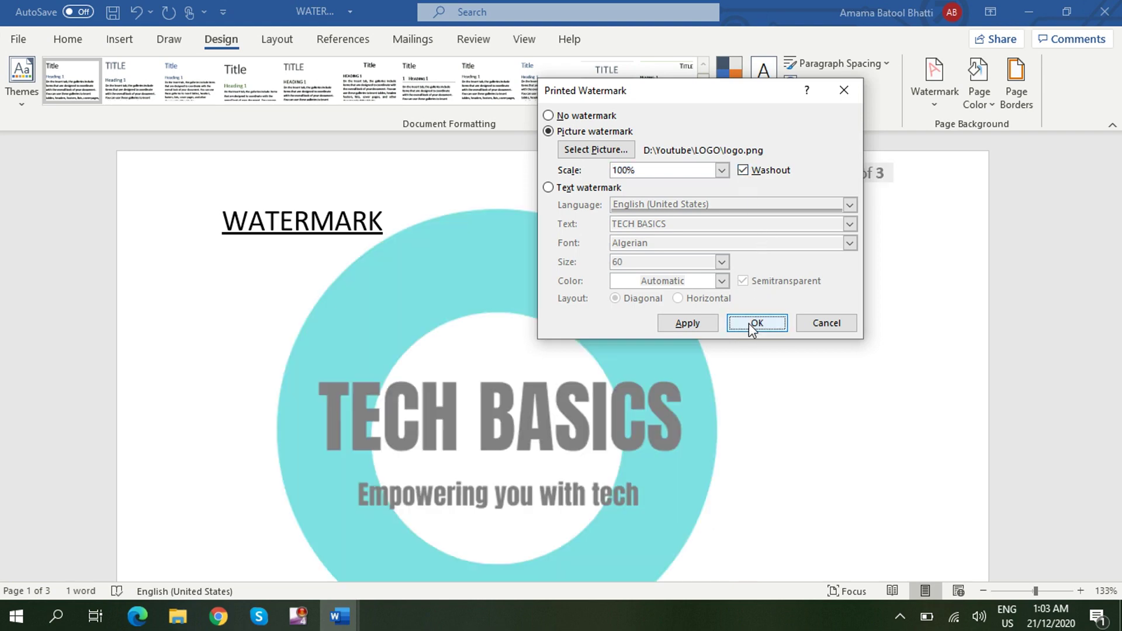
pyautogui.moveTo(1116, 170); pyautogui.dragTo(1117, 228)
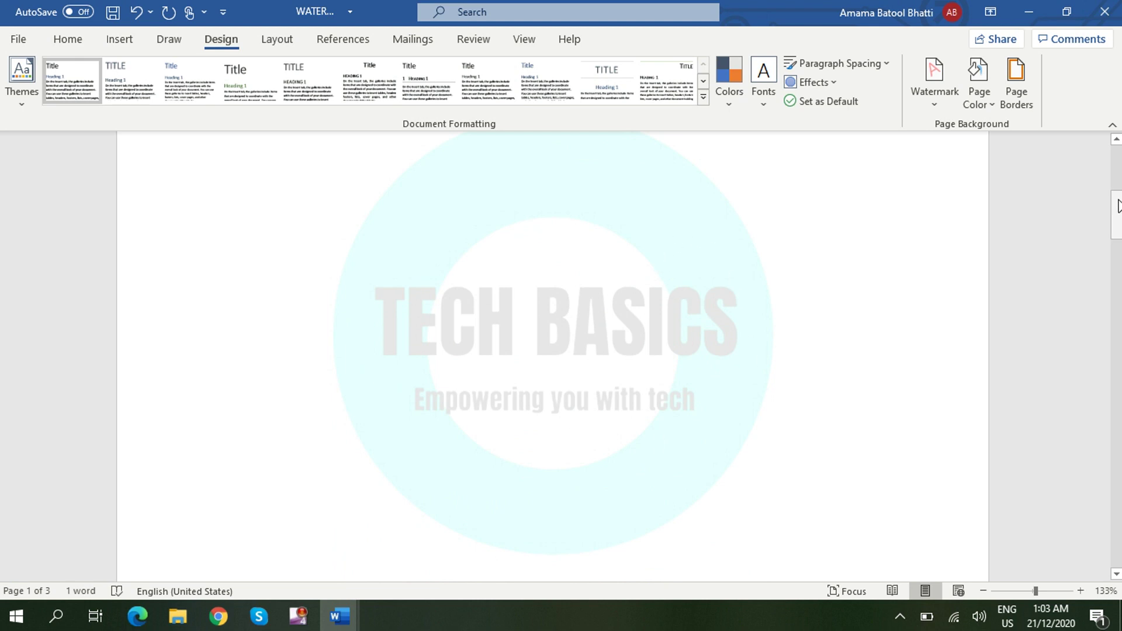
pyautogui.moveTo(1118, 206)
pyautogui.mouseDown()
pyautogui.moveTo(1103, 497)
pyautogui.moveTo(1117, 161)
pyautogui.moveTo(1114, 203)
pyautogui.mouseUp()
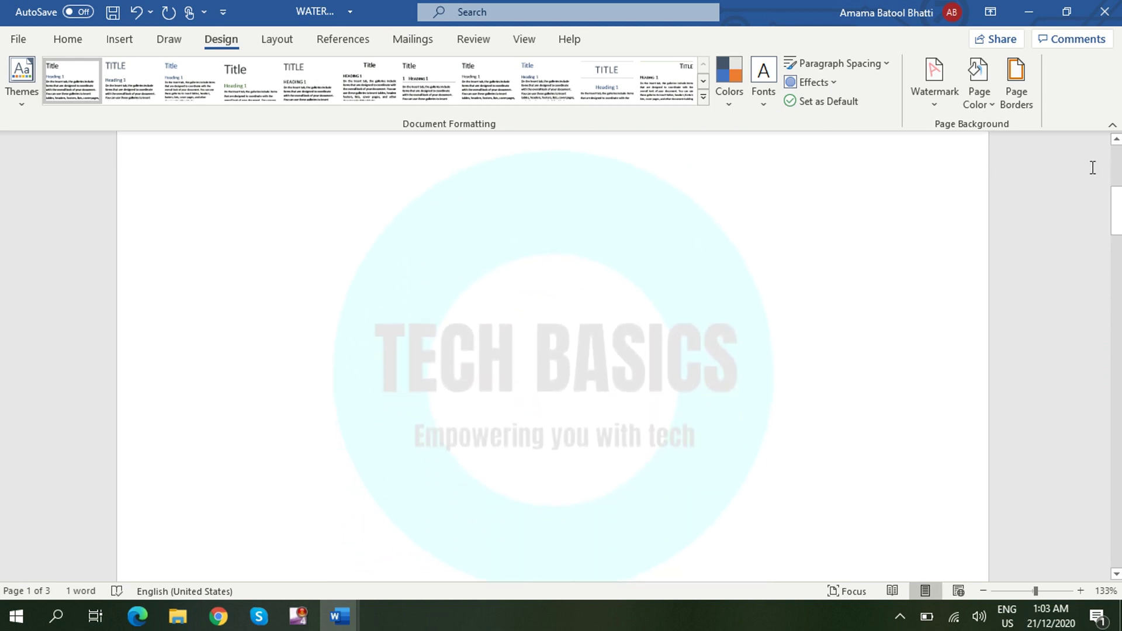
pyautogui.click(935, 70)
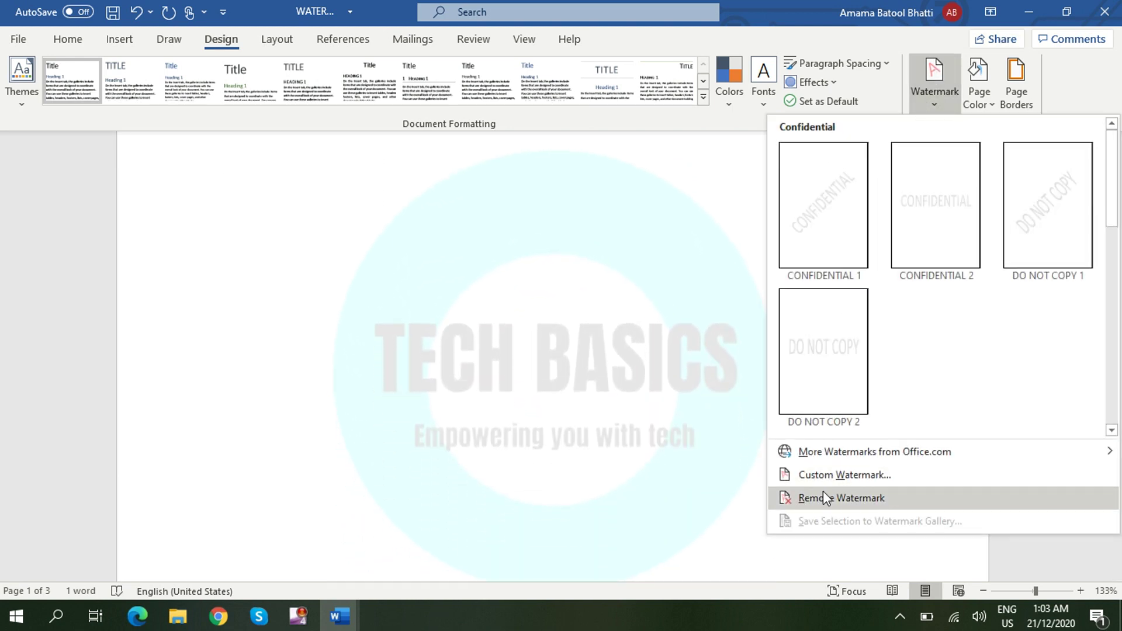
# Uncheck Washout to show the logo watermark in full colour, then switch to Operating System Security
pyautogui.click(808, 471)
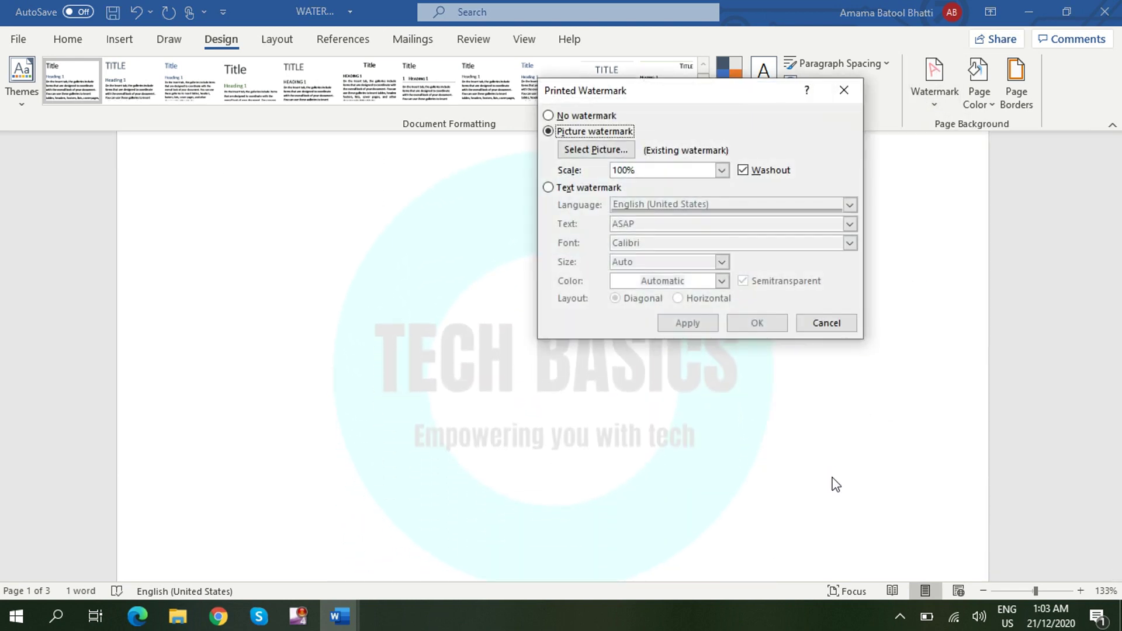
pyautogui.click(743, 170)
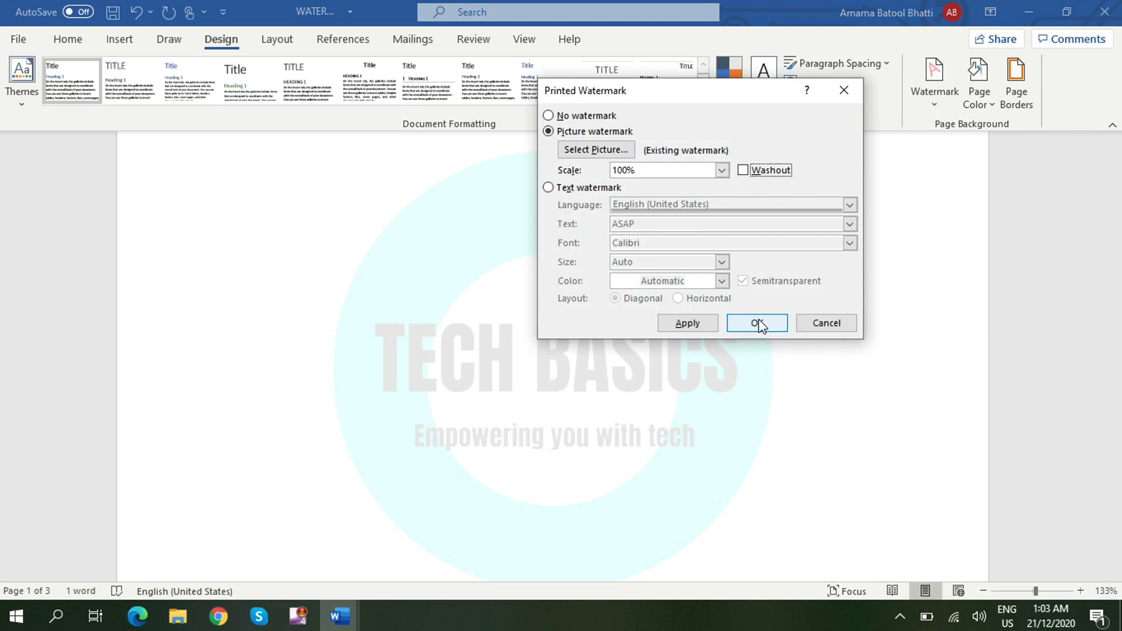
pyautogui.click(760, 323)
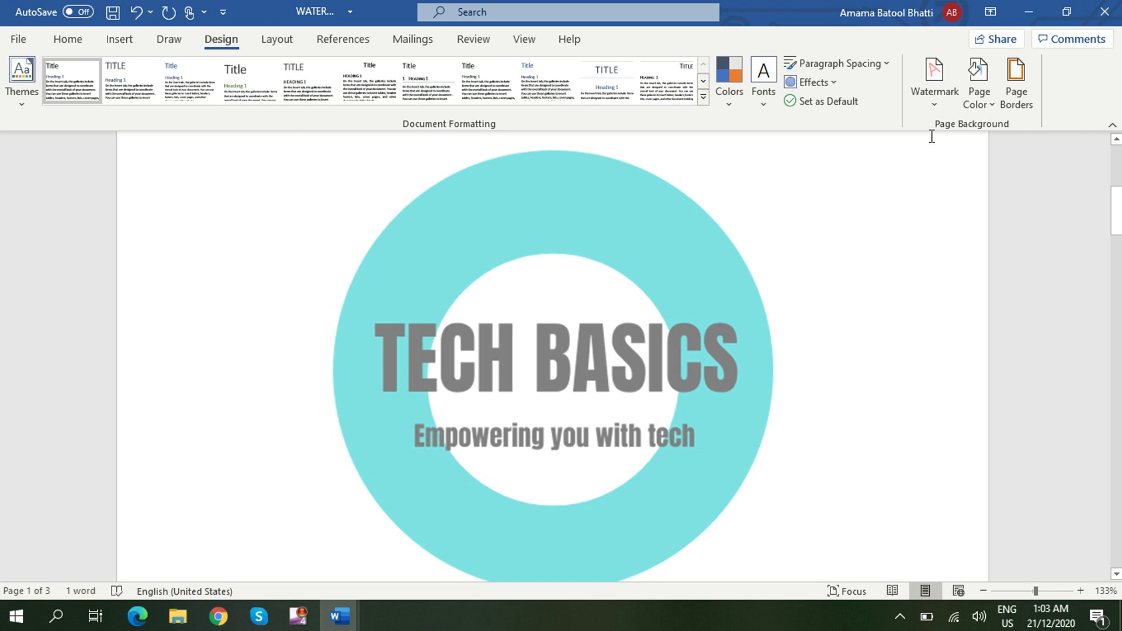
pyautogui.click(257, 555)
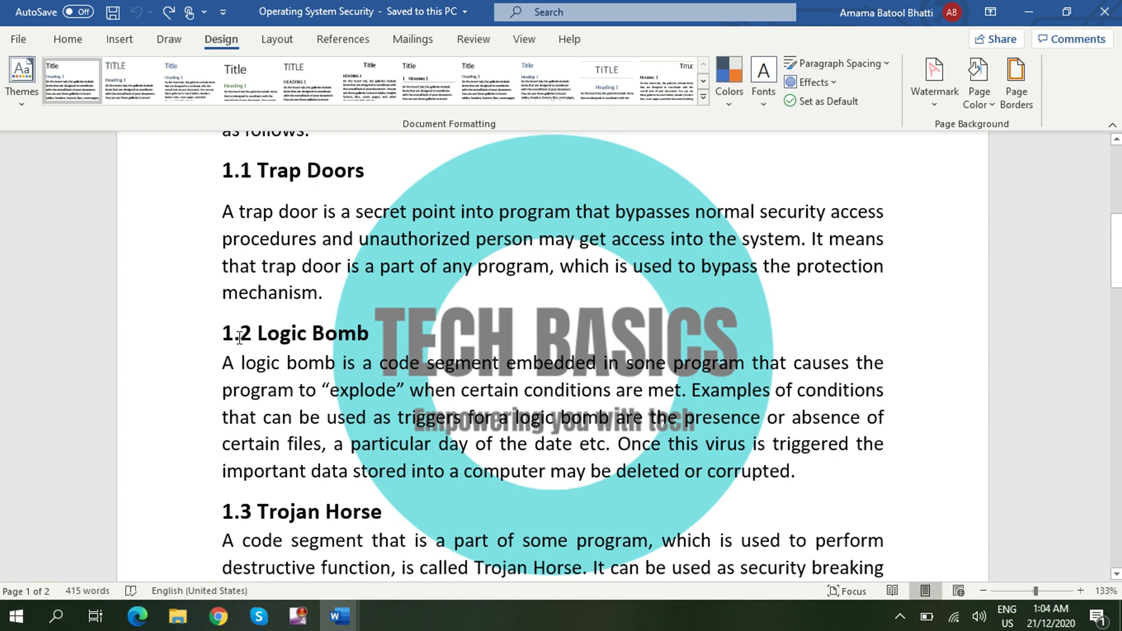
# Apply Washout to the TECH BASICS logo watermark so the 1.2 Logic Bomb text reads clearly
pyautogui.moveTo(239, 337); pyautogui.dragTo(796, 475)
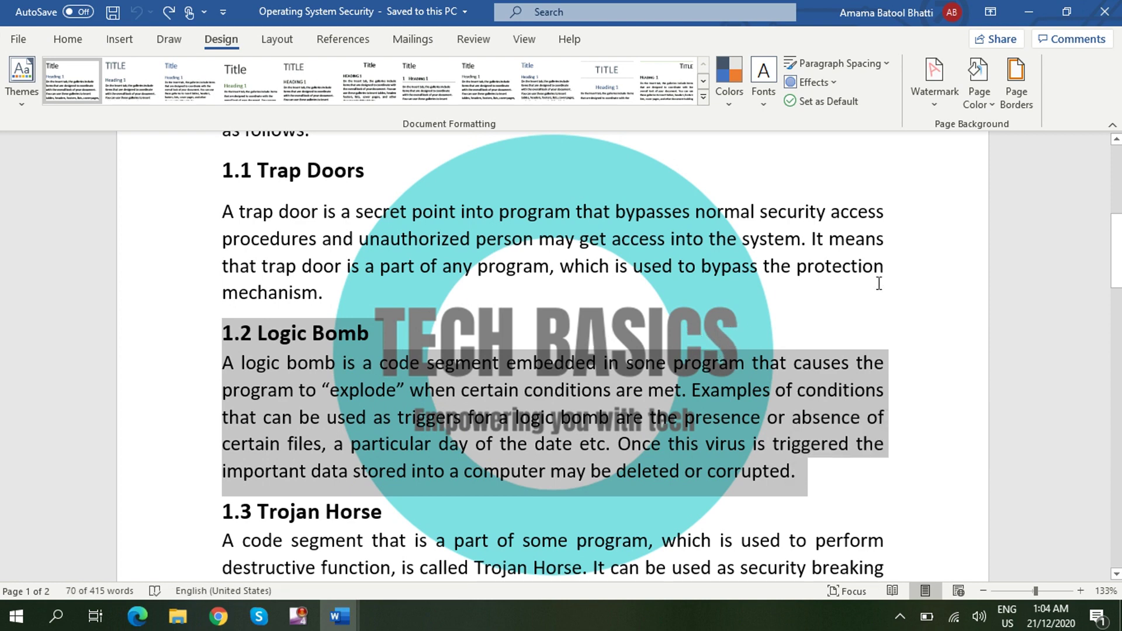
pyautogui.click(934, 82)
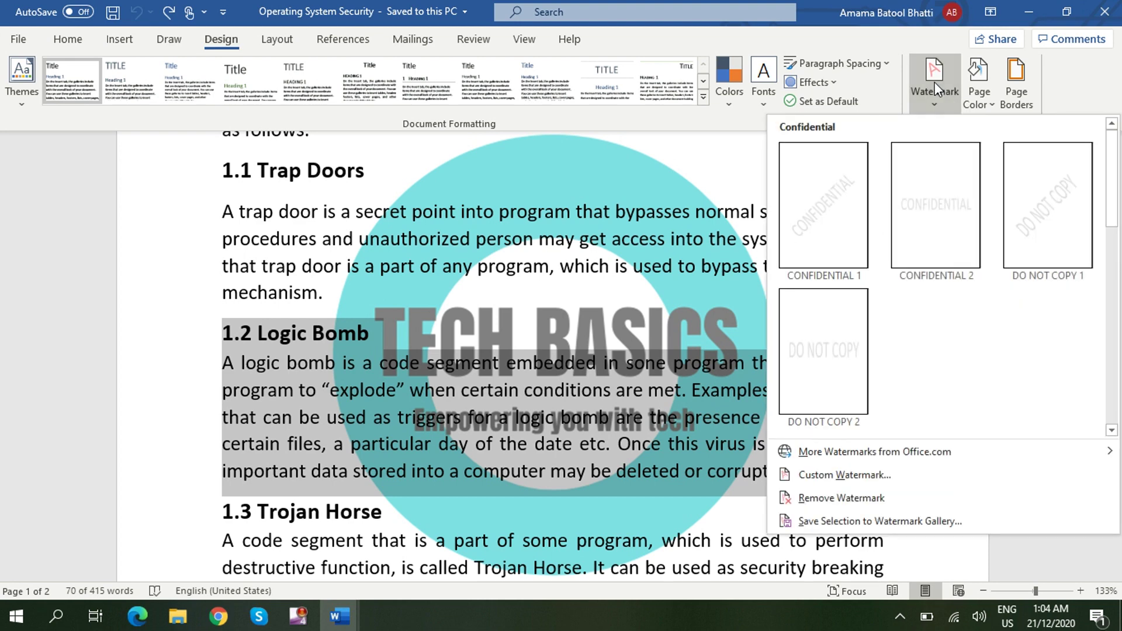
pyautogui.click(855, 475)
pyautogui.click(742, 170)
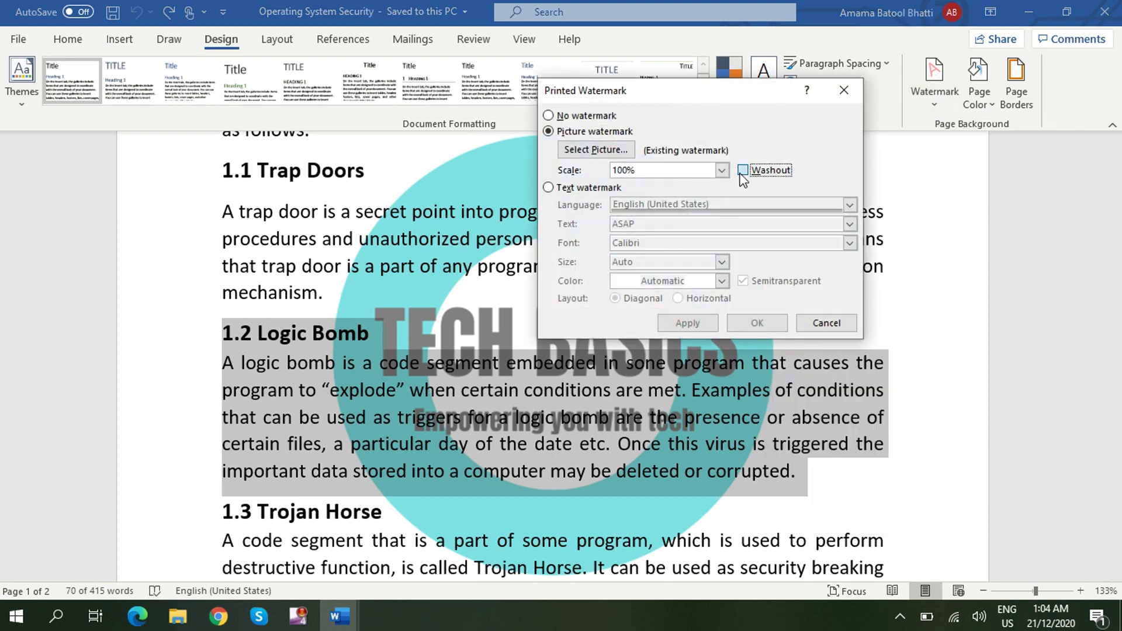
pyautogui.click(758, 325)
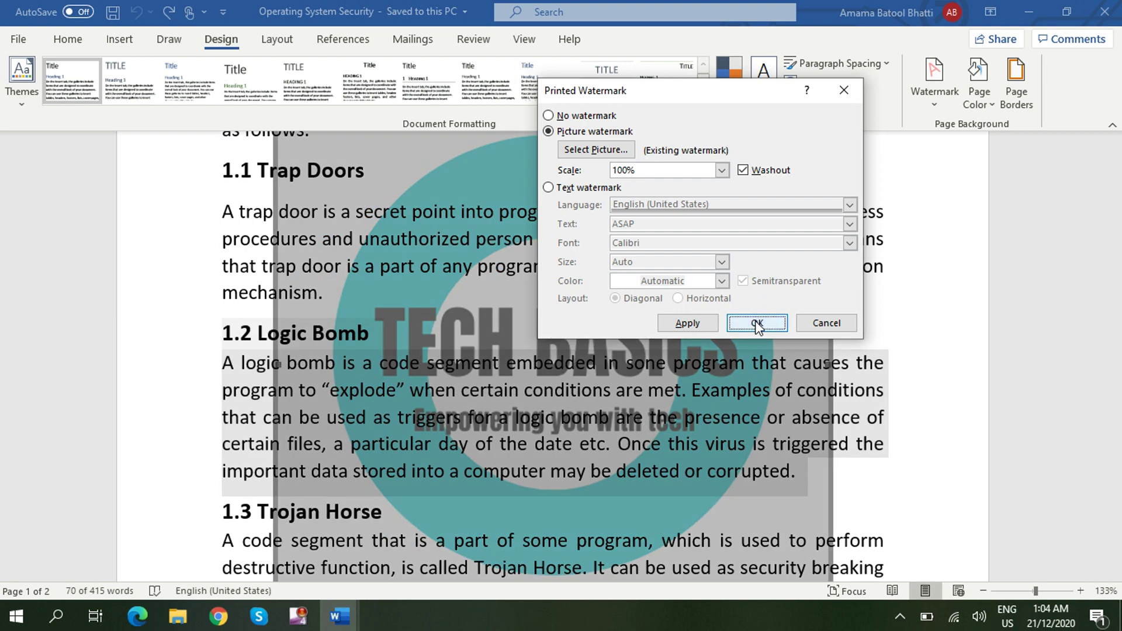
pyautogui.click(818, 302)
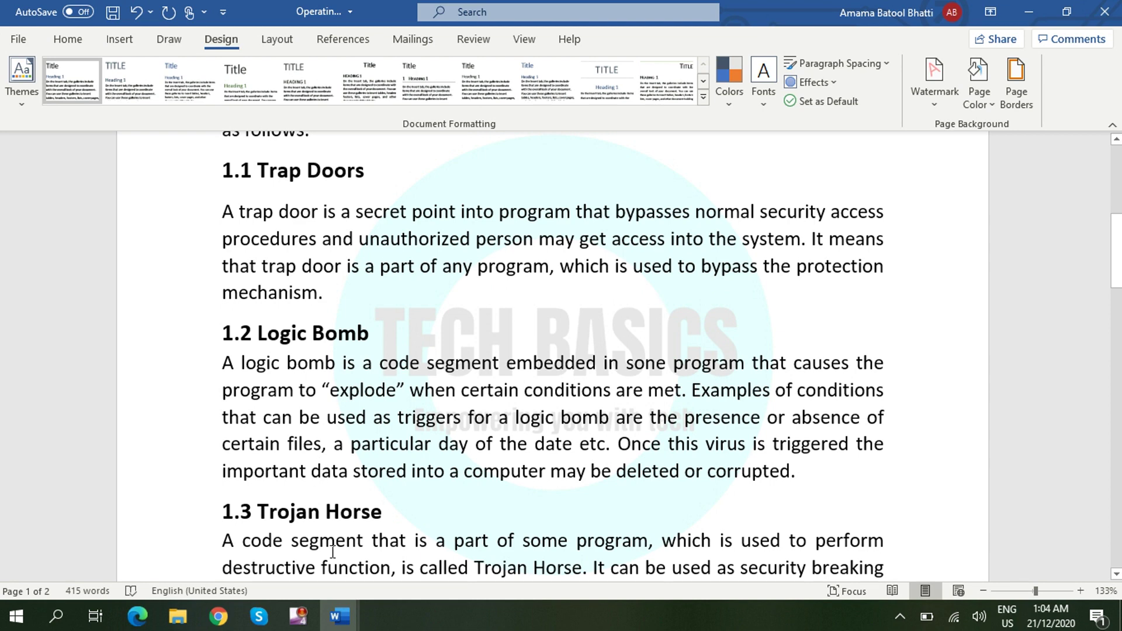
# Strip the TECH BASICS logo watermark from all three WATERMARK pages, leaving only the heading
pyautogui.moveTo(338, 617)
pyautogui.click(385, 568)
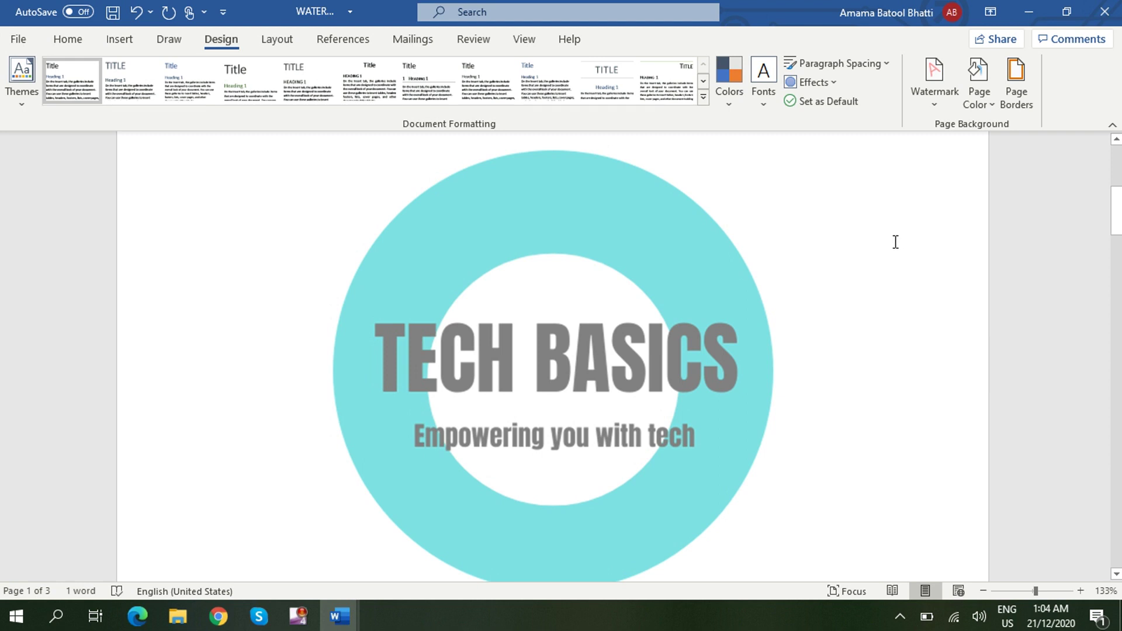
pyautogui.click(929, 94)
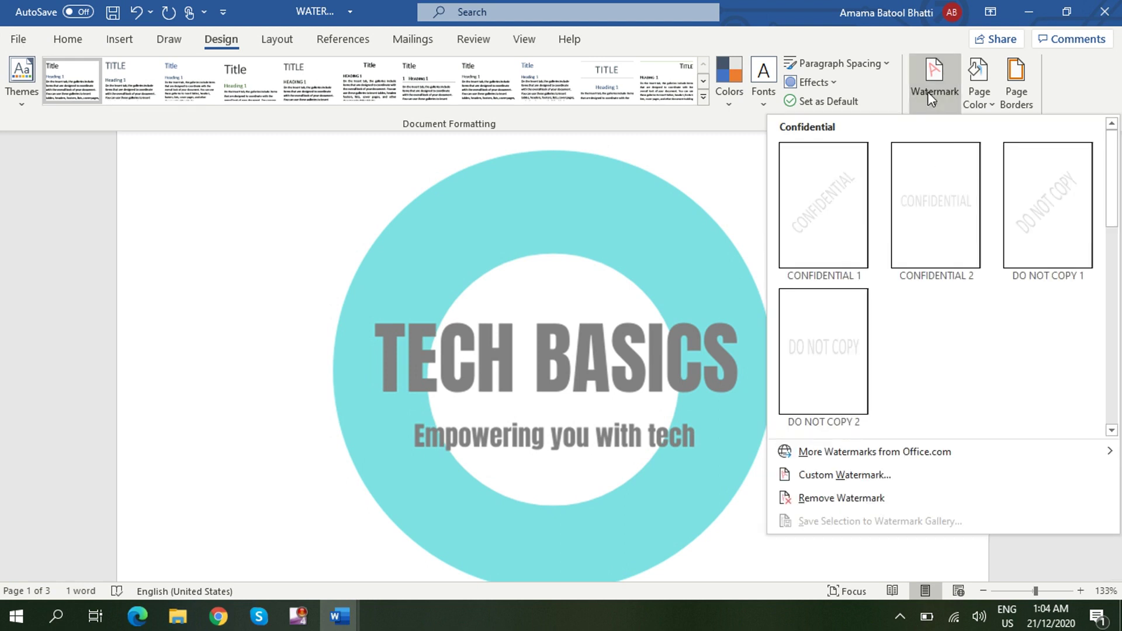
pyautogui.click(848, 498)
pyautogui.moveTo(1116, 217)
pyautogui.mouseDown()
pyautogui.moveTo(1091, 553)
pyautogui.moveTo(1085, 271)
pyautogui.moveTo(1102, 170)
pyautogui.mouseUp()
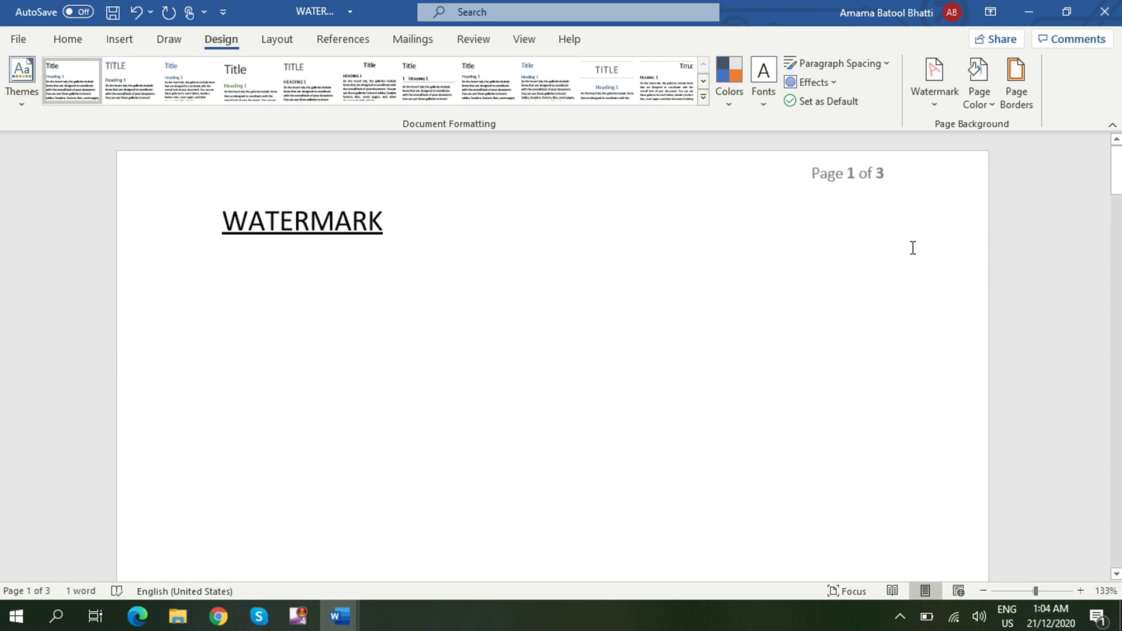